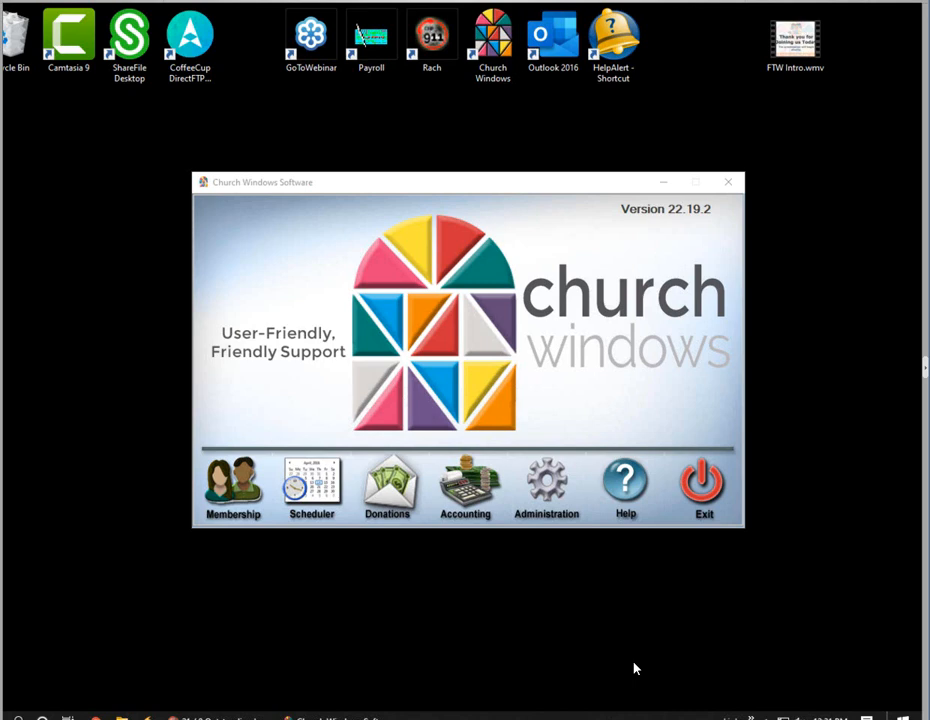
- Open the Donations module's giver list and look up the duplicated giver by last name, selecting the record marked [V]
left_click(389, 504)
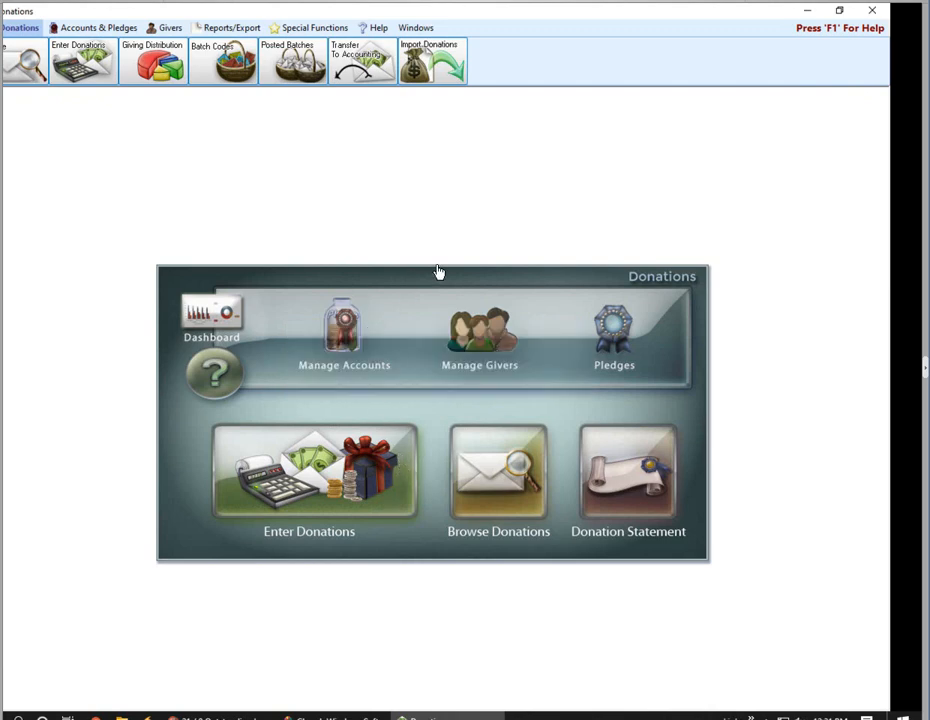
left_click(519, 339)
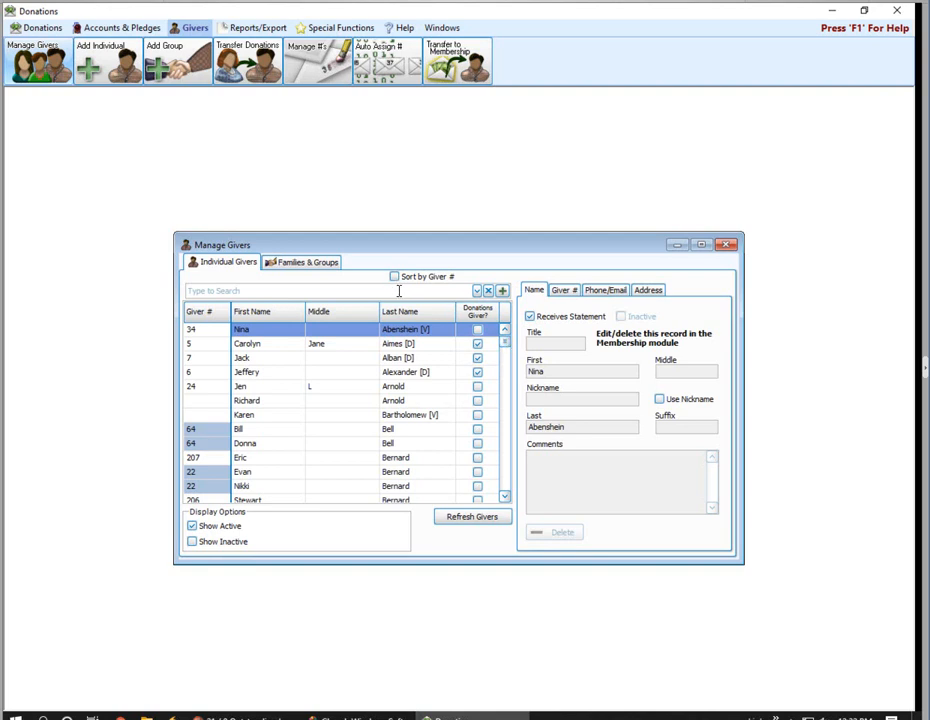
left_click(397, 290)
type("kil")
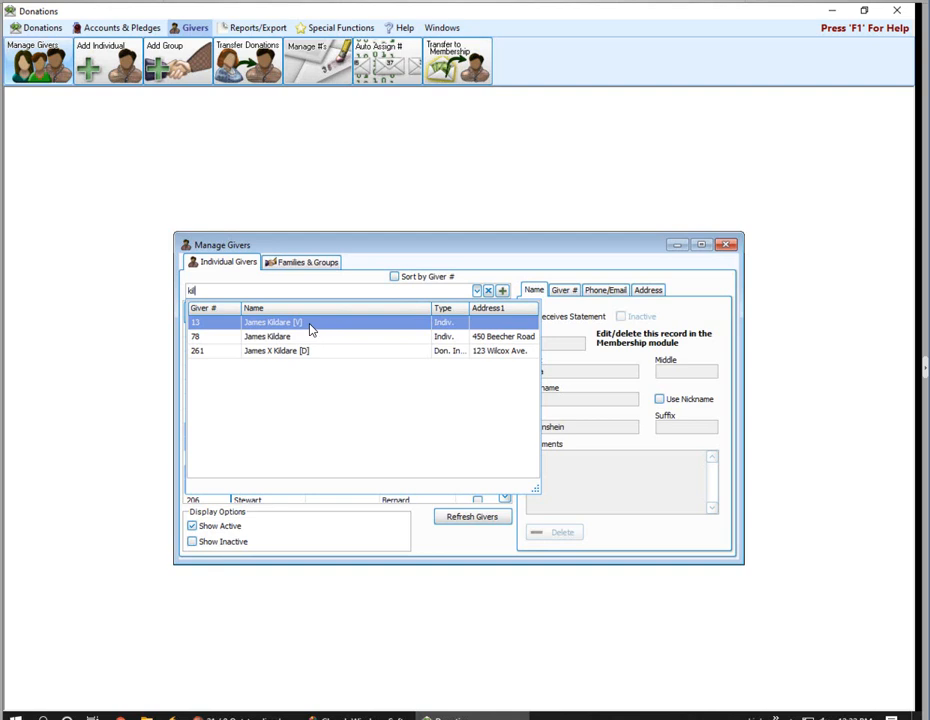
left_click(311, 329)
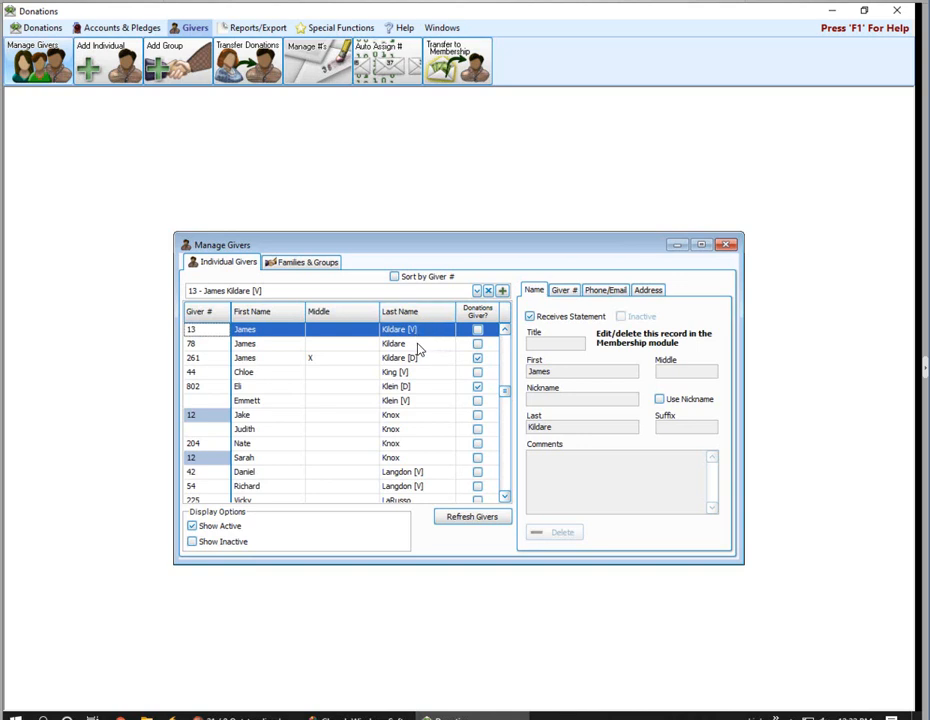
- Examine the giver's other duplicate records in the individual givers list, comparing the unmarked one with the one marked [D]
left_click(417, 346)
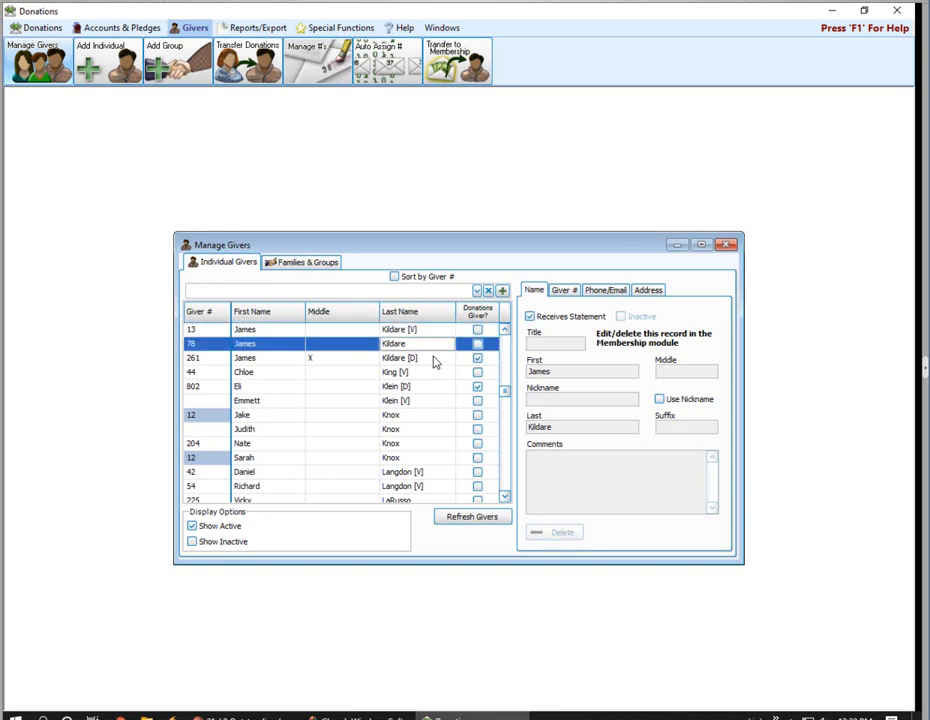
left_click(435, 358)
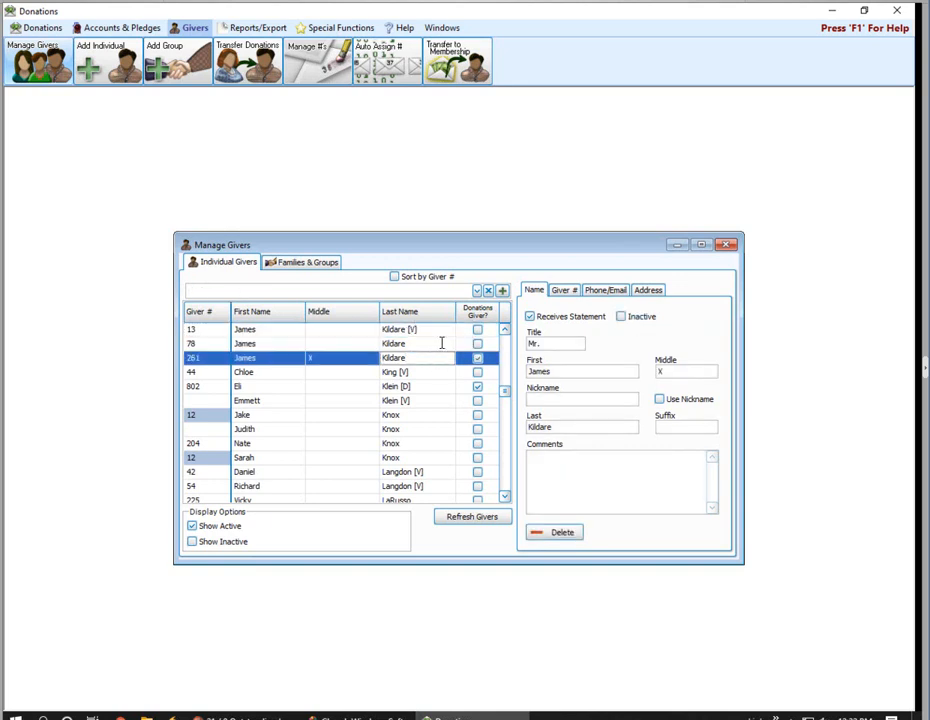
left_click(441, 343)
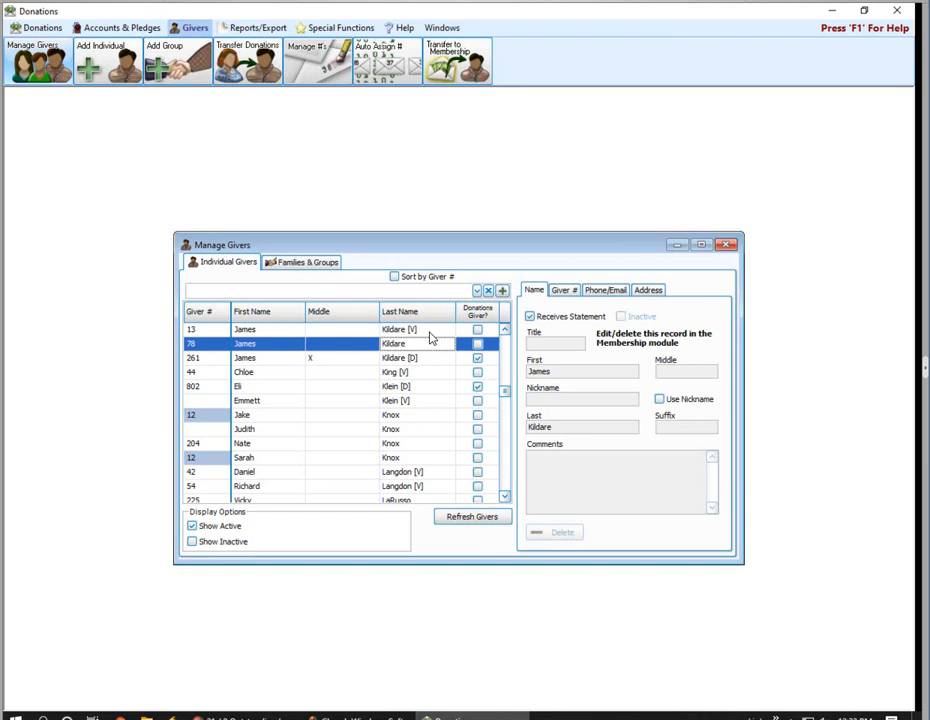
left_click(361, 361)
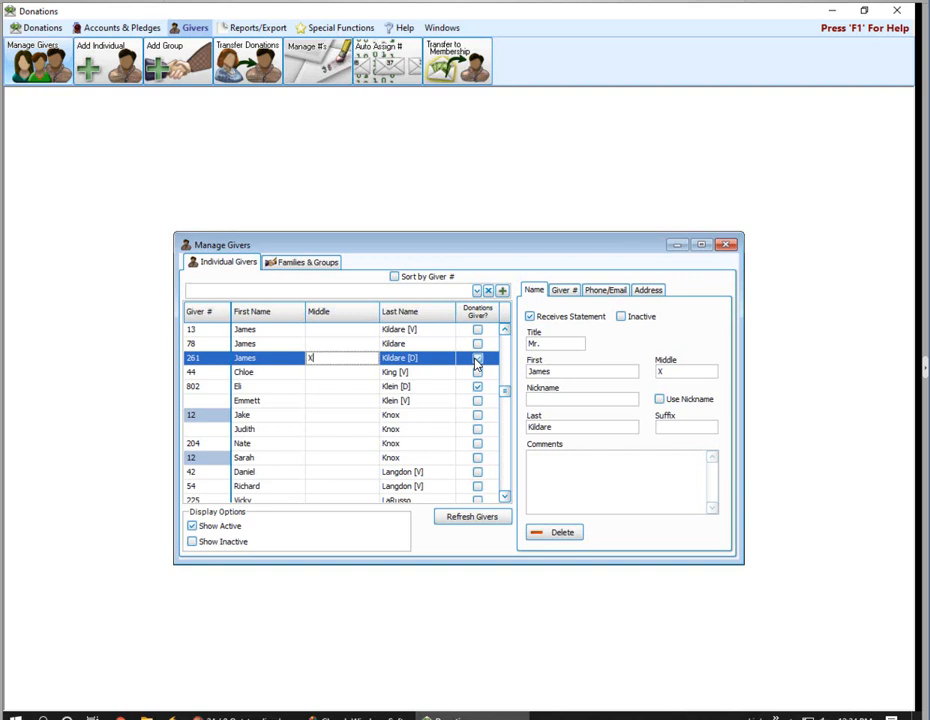
left_click(477, 358)
- Switch to the Membership module, look up the same person by last name in People, and view the record marked [V]
mouse_move(355, 717)
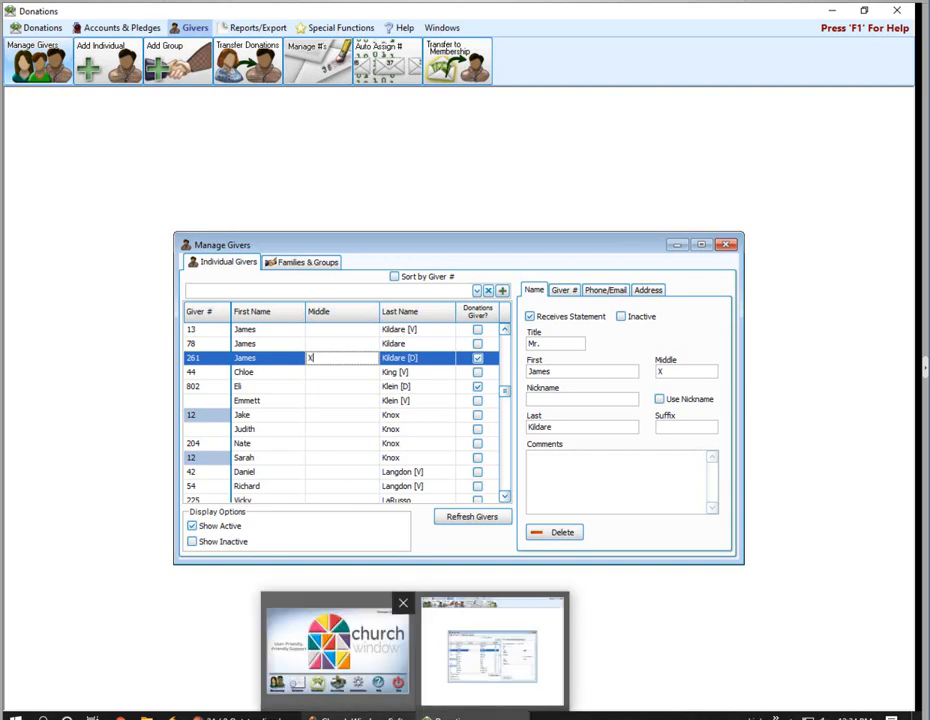
left_click(375, 679)
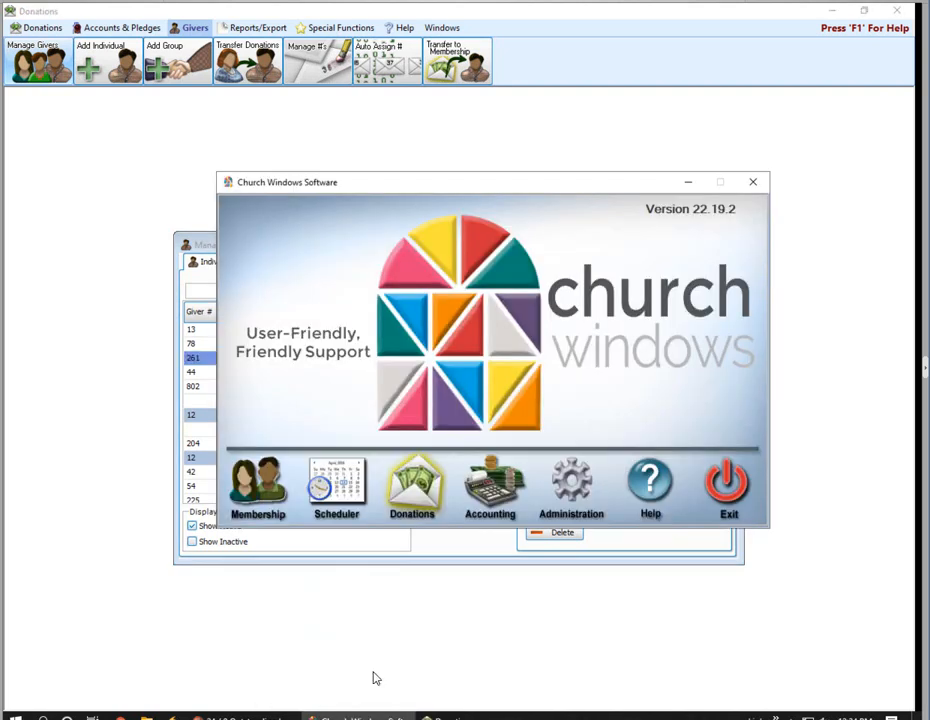
left_click(254, 487)
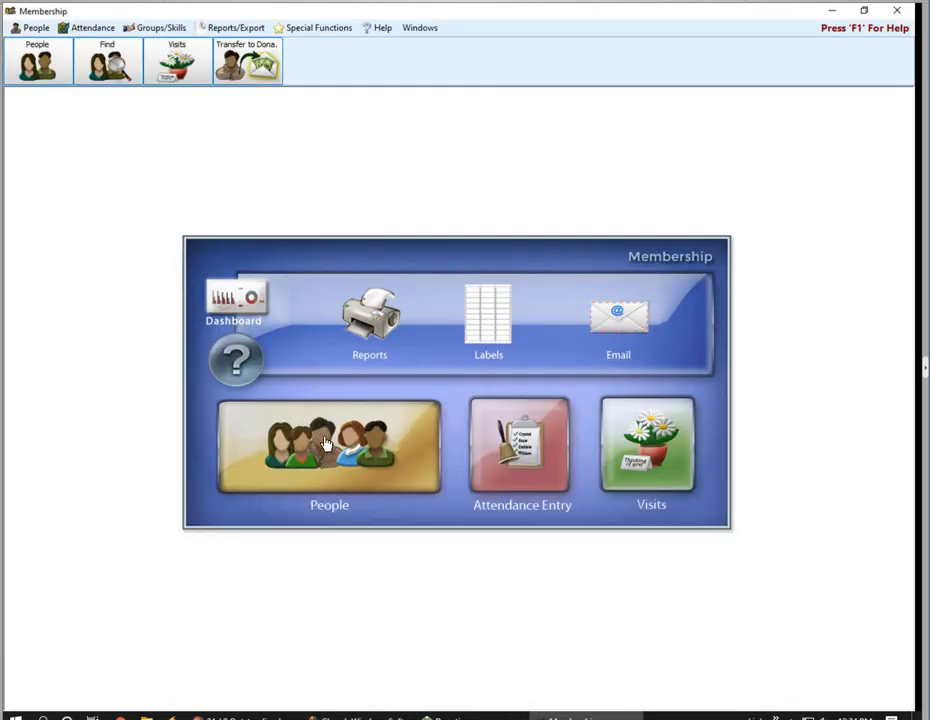
left_click(325, 443)
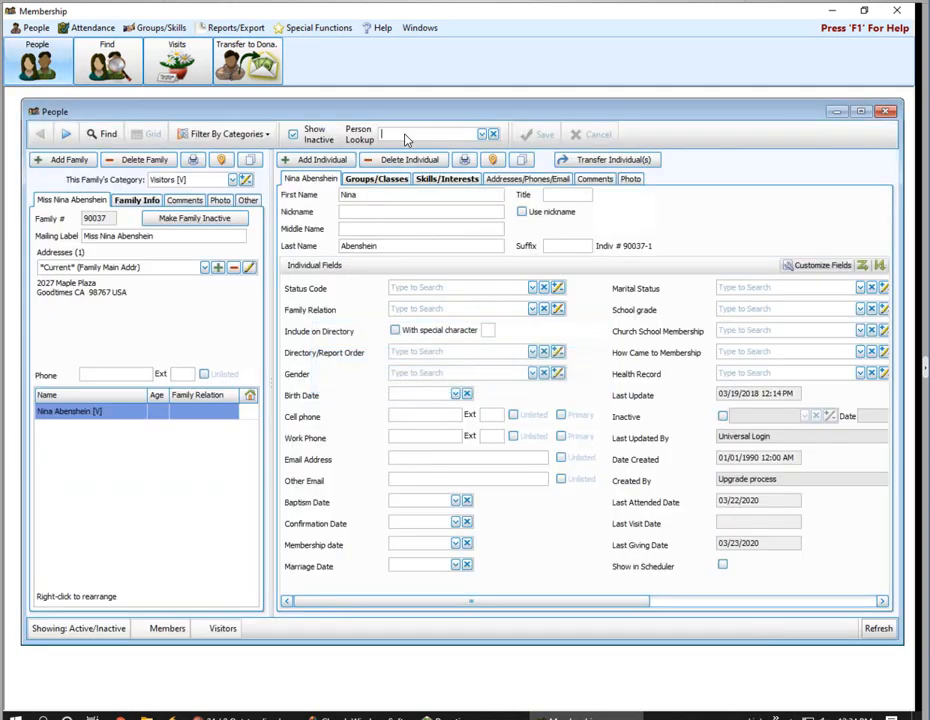
type("kil")
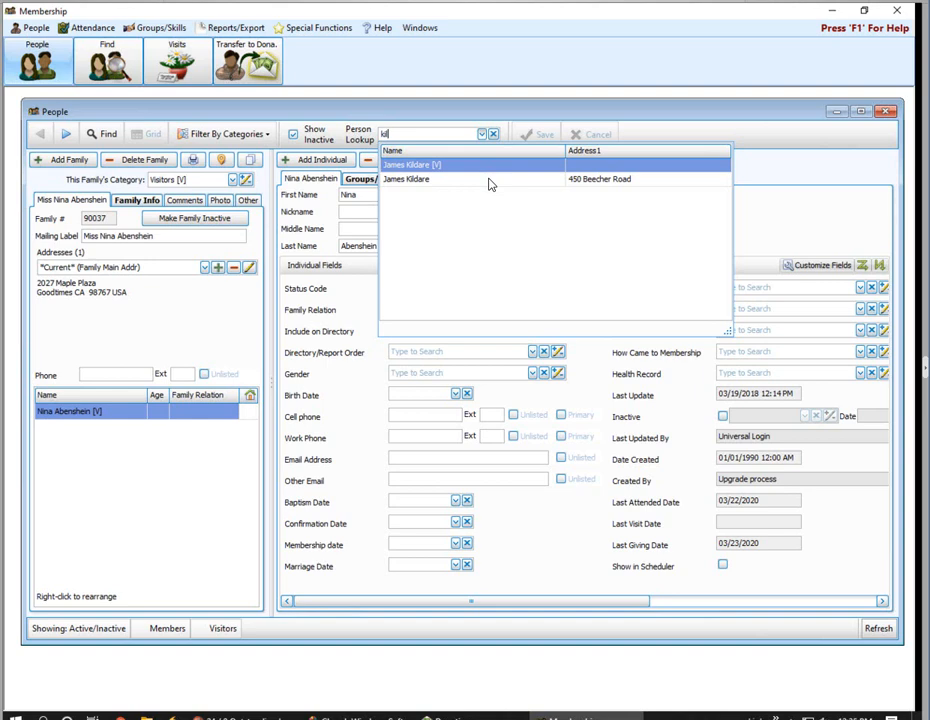
left_click(578, 166)
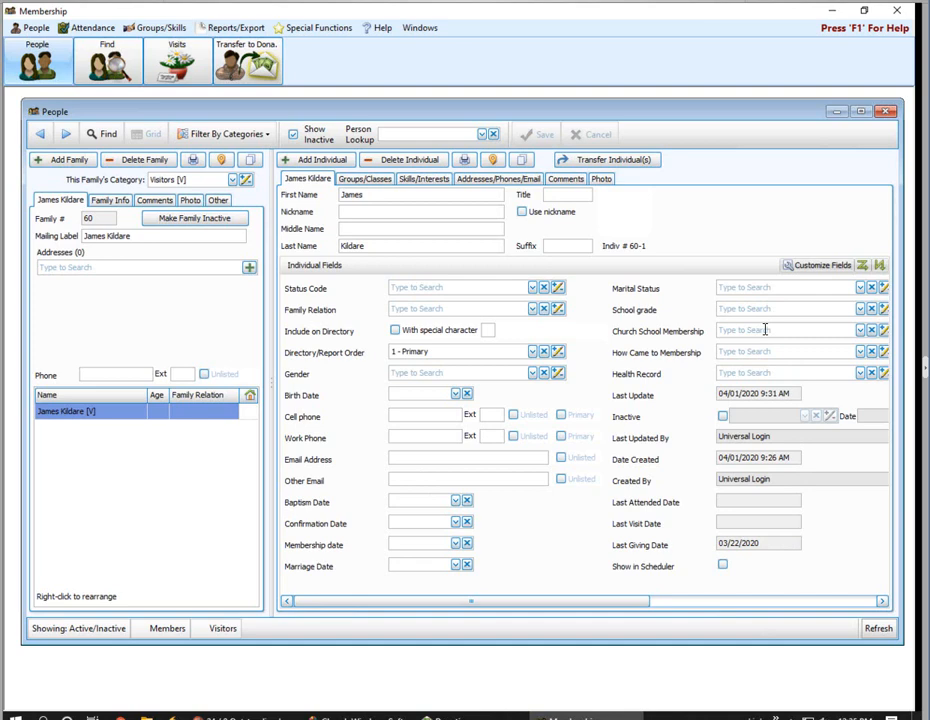
- Open the person's unmarked Members record, append an asterisk (*) to the first name, and save it
left_click(484, 135)
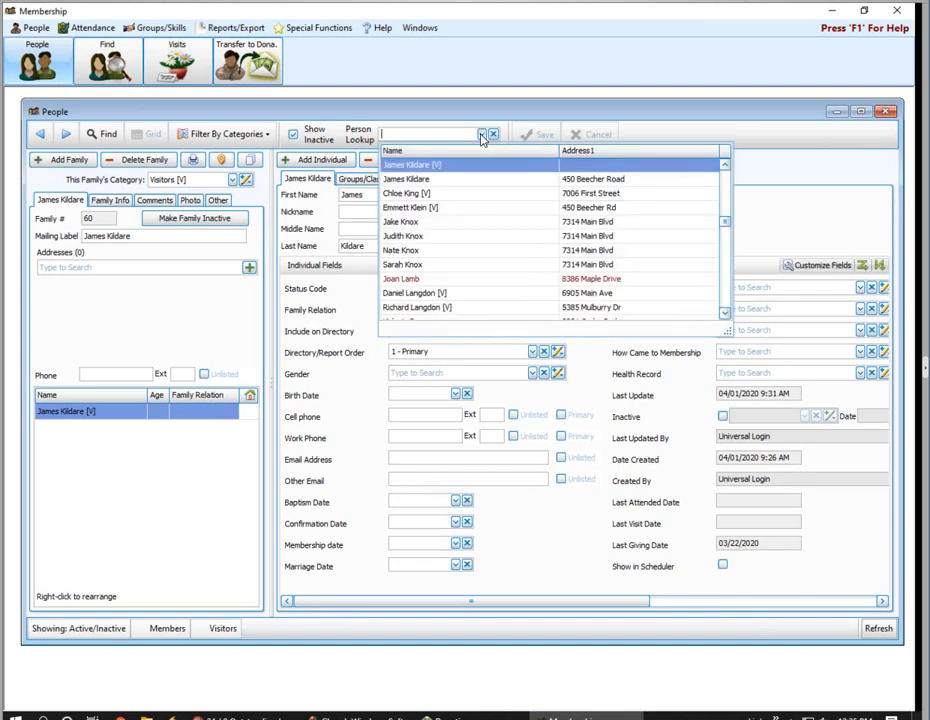
left_click(423, 183)
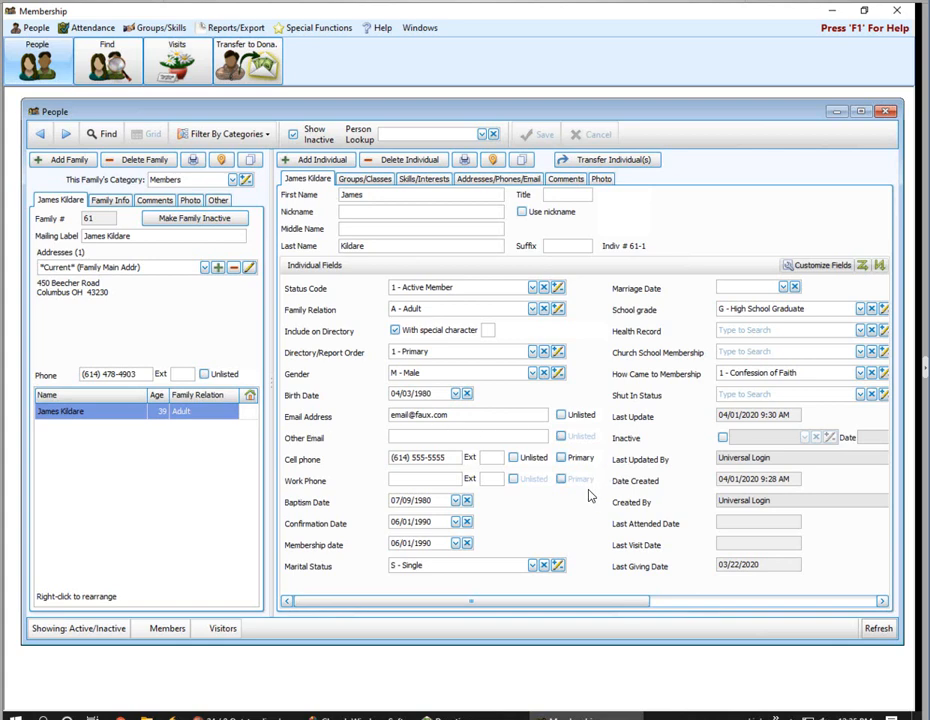
mouse_move(668, 440)
left_click(391, 196)
type("*")
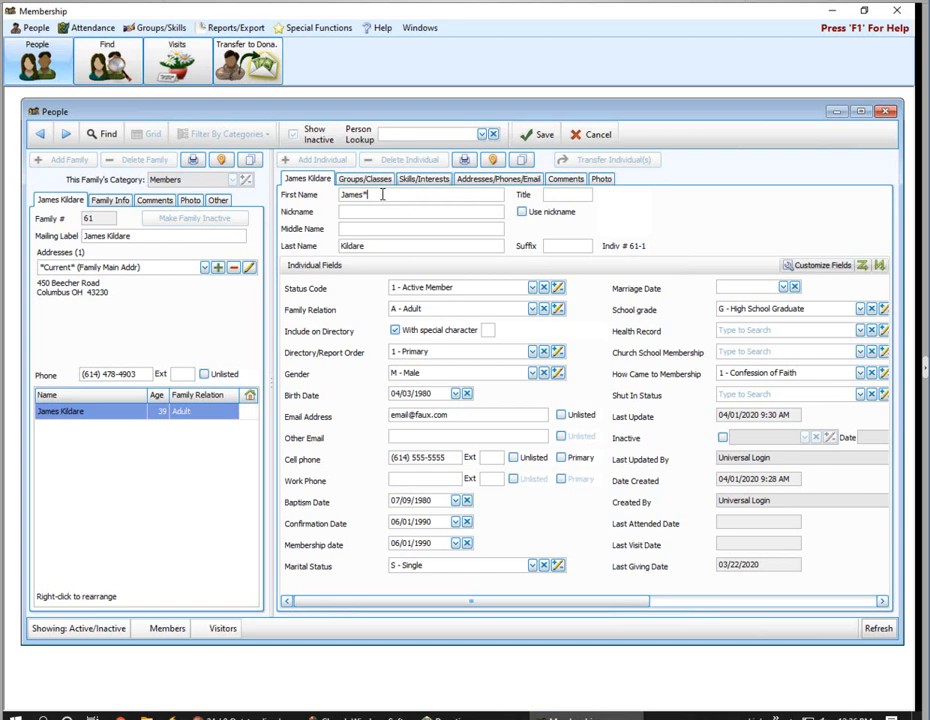
left_click(540, 135)
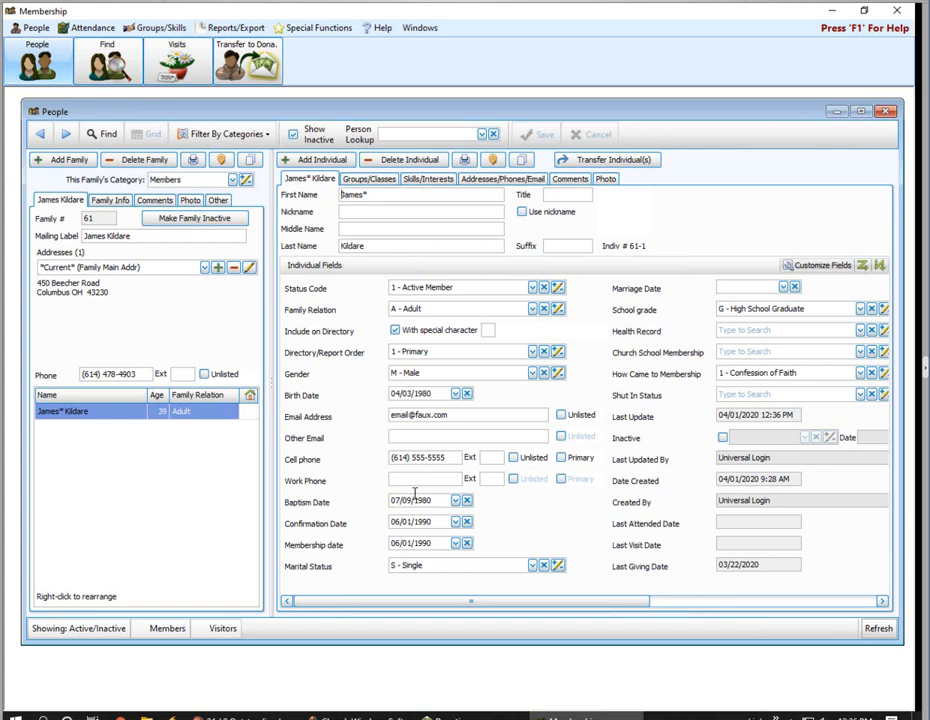
- Return to Donations, close the giver list, and open Transfer Donations with the date range 01/01/2010 to 12/31/2020 applied
left_click(474, 718)
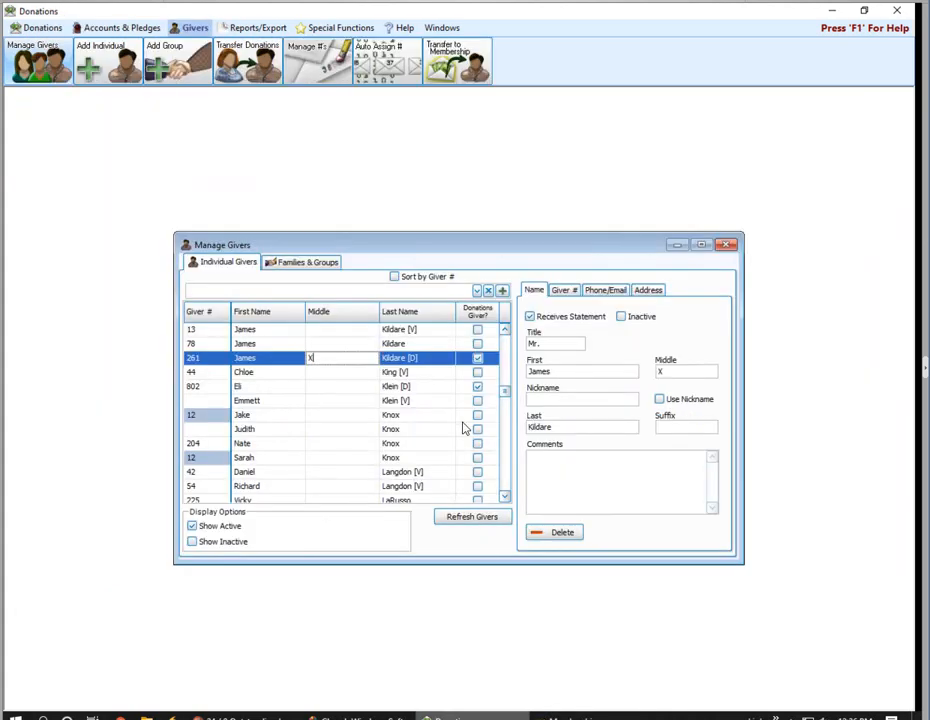
left_click(726, 244)
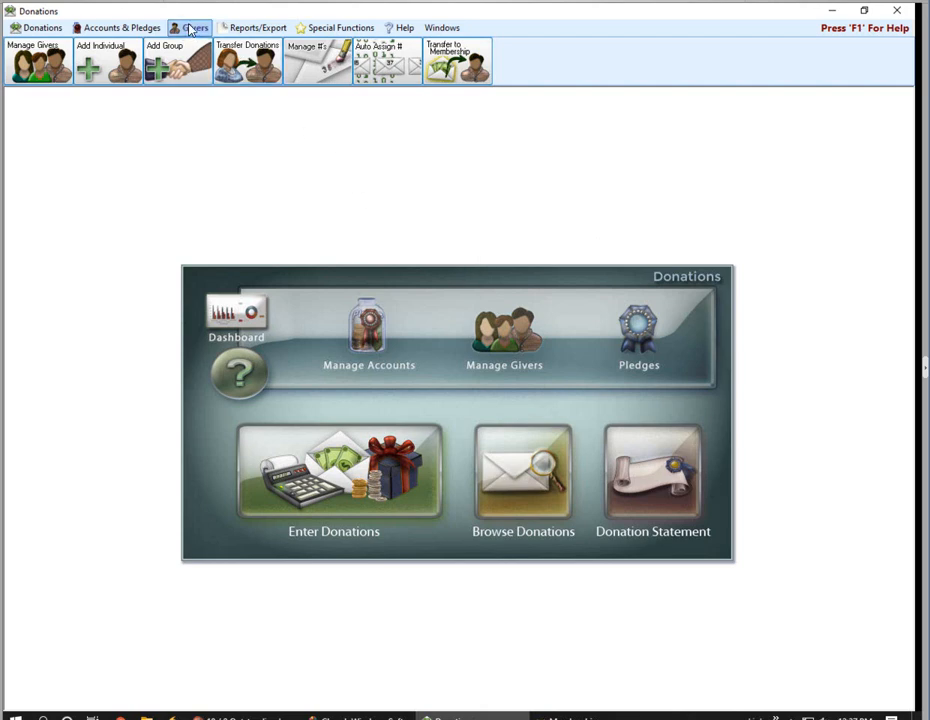
left_click(250, 63)
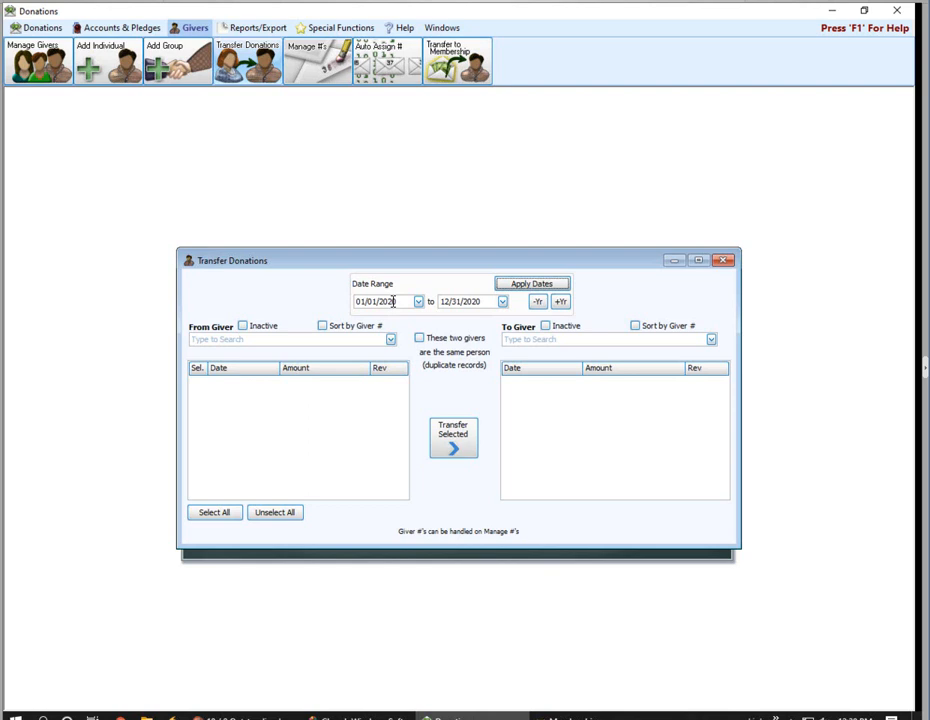
left_click(394, 301)
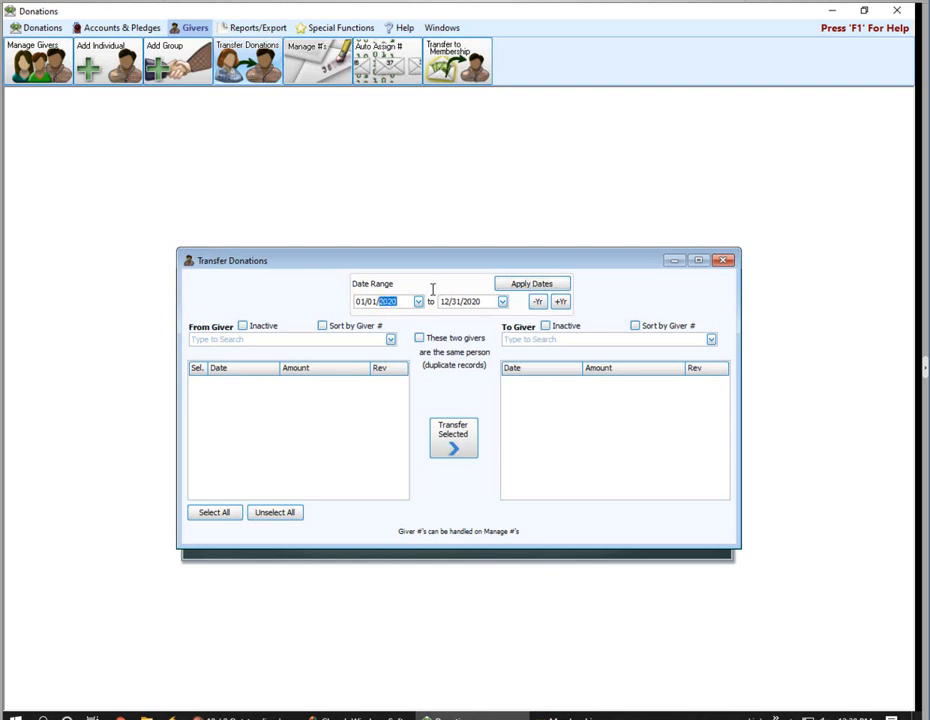
type("2010")
left_click(548, 285)
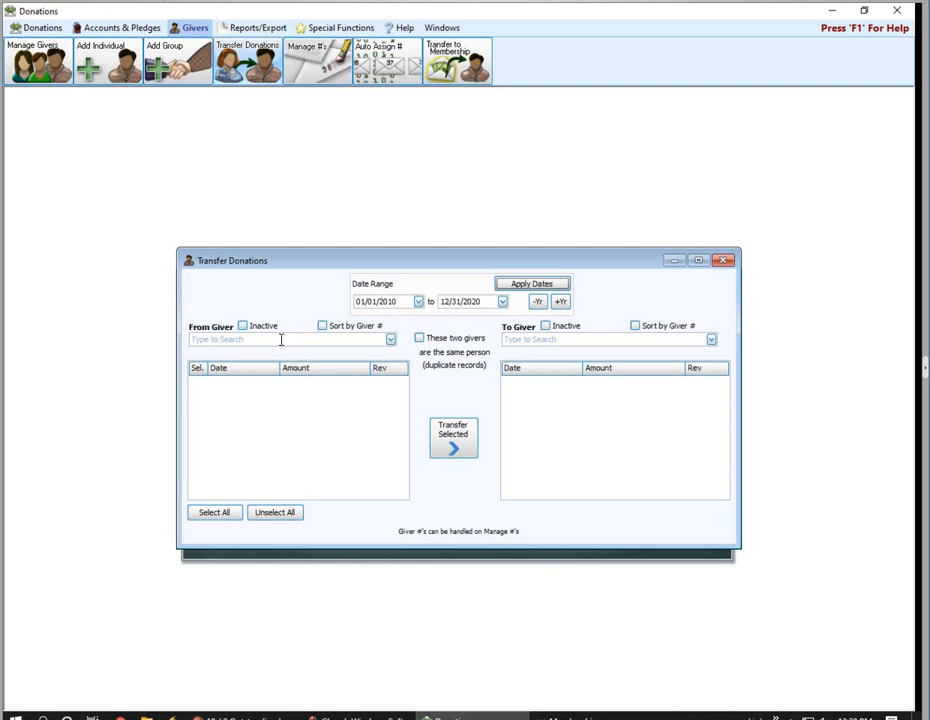
- Choose the duplicate marked [V] as From Giver with all its donations selected, and the asterisk-marked record as To Giver
left_click(281, 340)
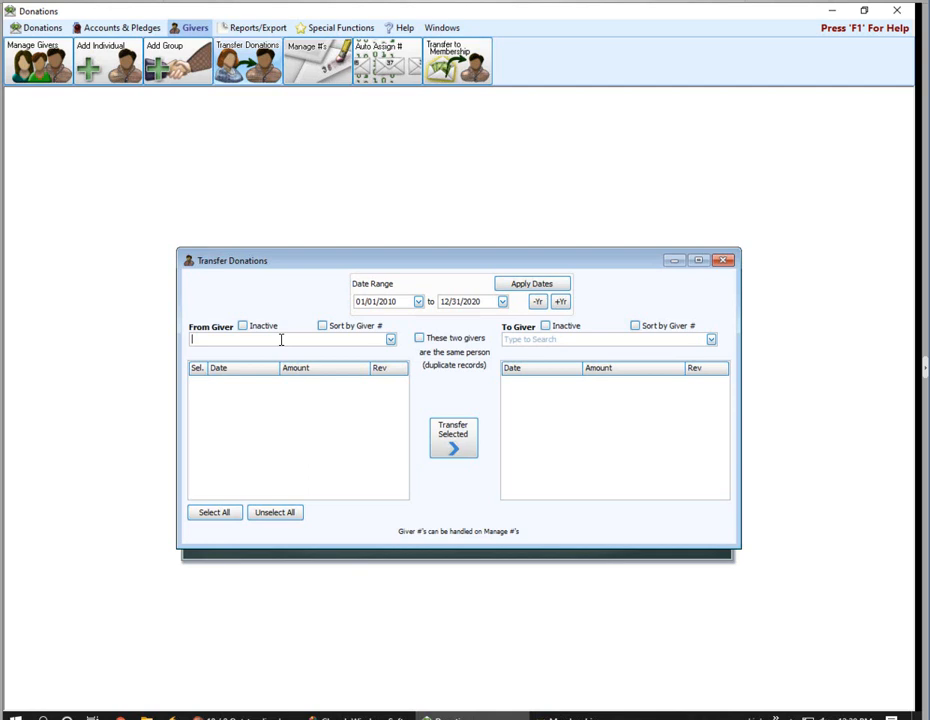
type("kil")
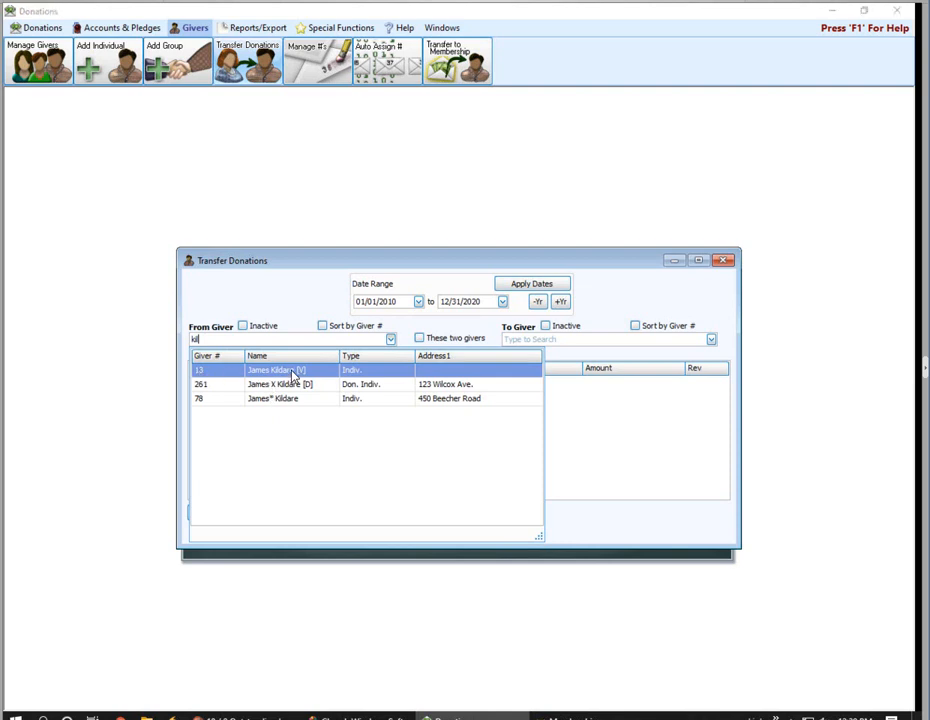
left_click(293, 374)
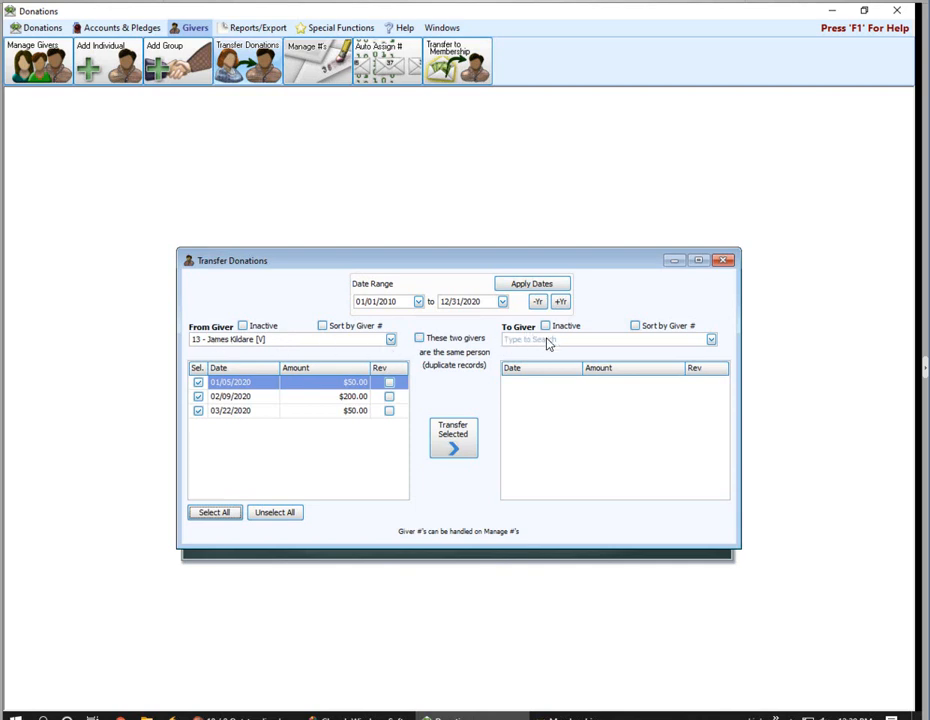
left_click(513, 339)
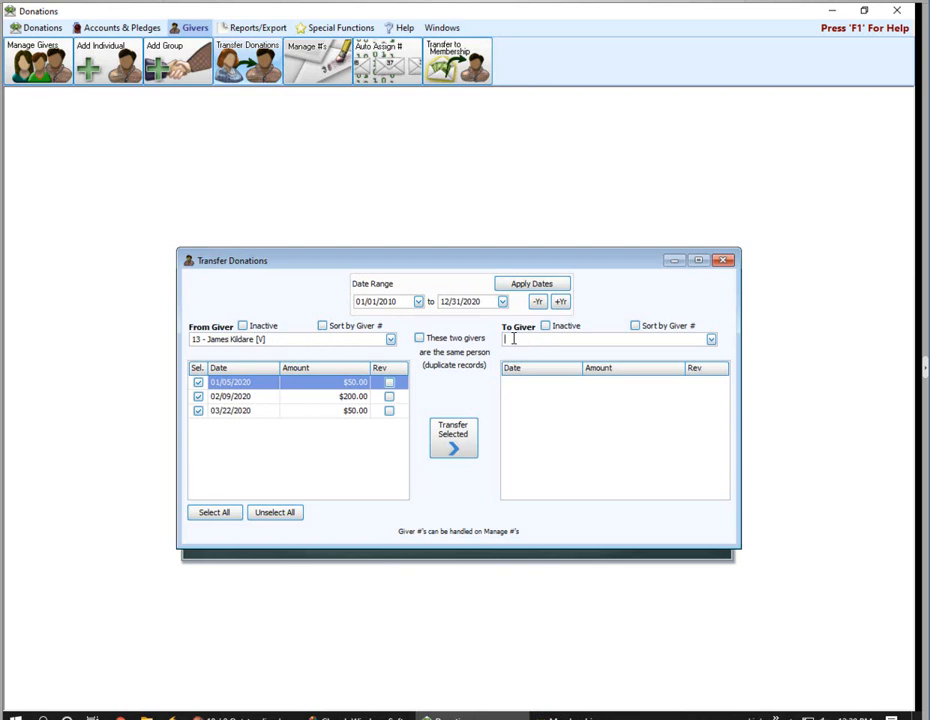
type("*")
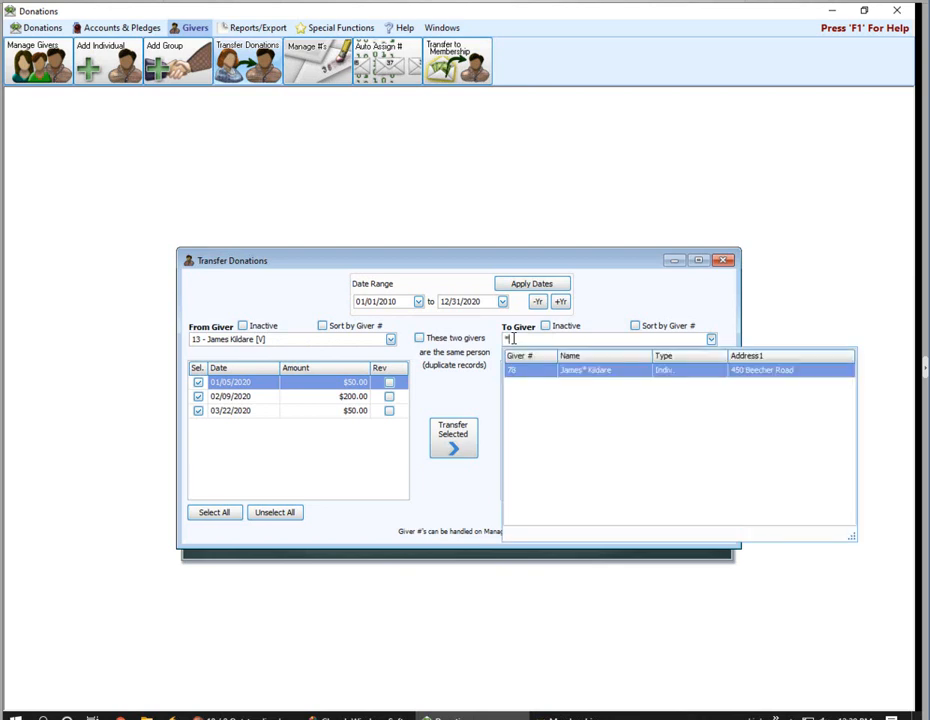
left_click(632, 374)
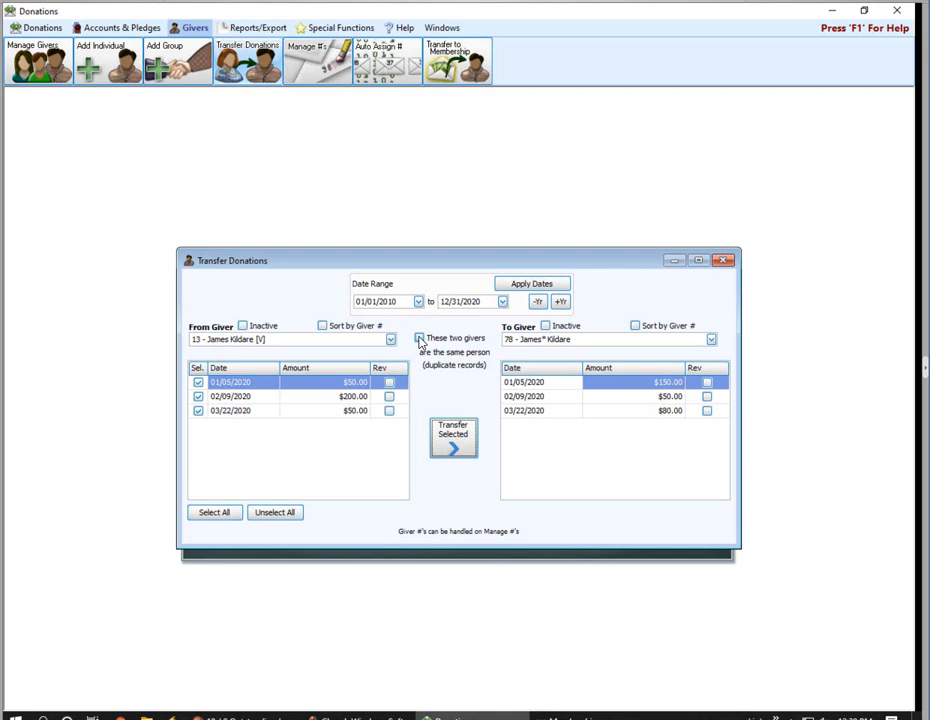
- Mark the two givers as the same person and transfer all donations in the date range to the asterisk-marked record
left_click(420, 340)
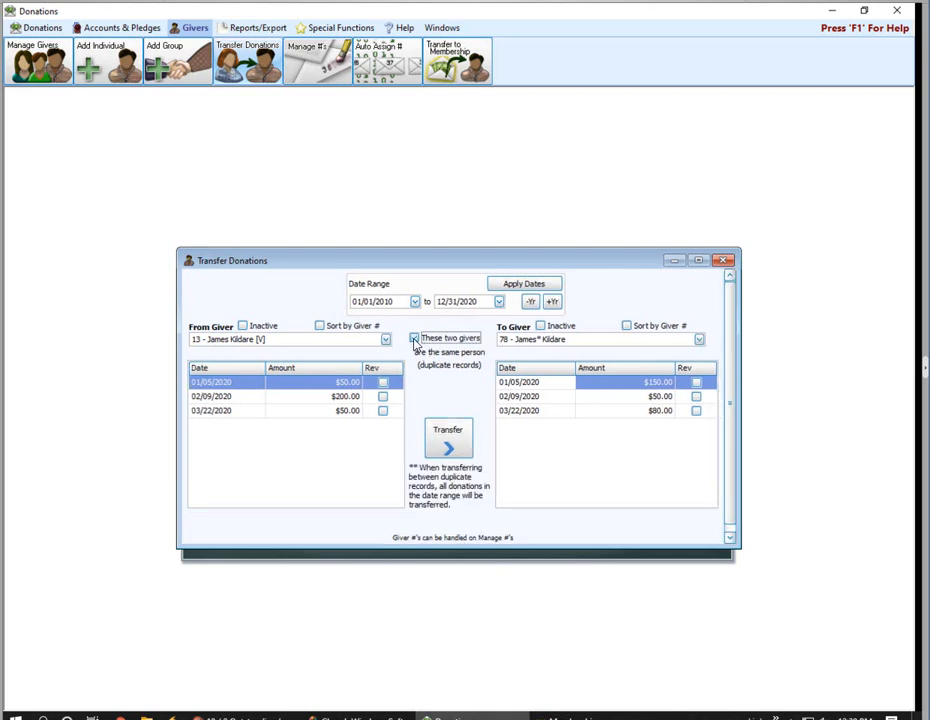
left_click(448, 443)
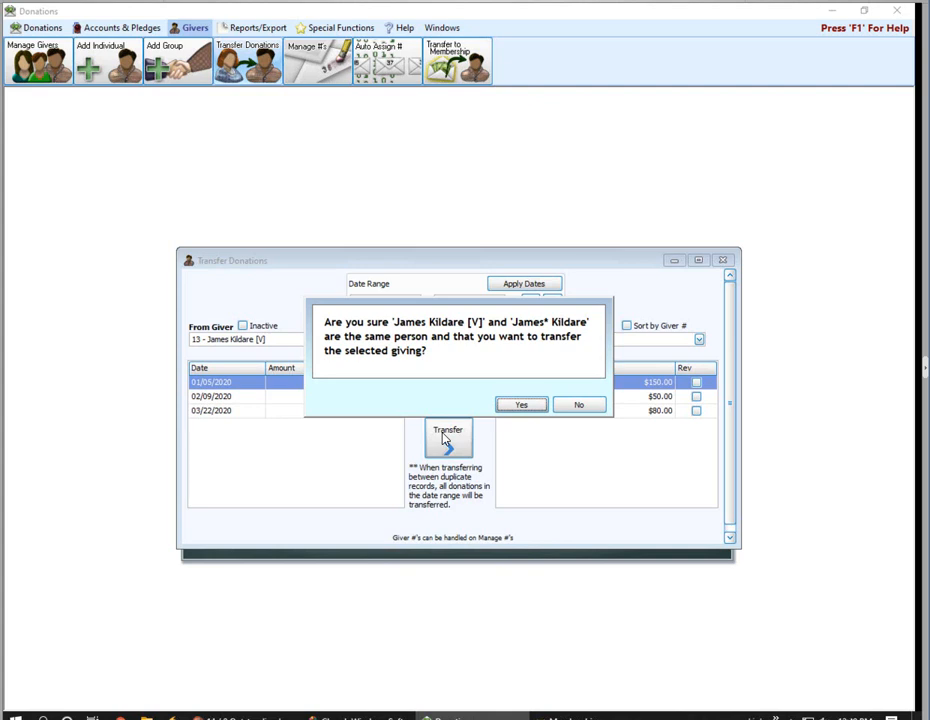
left_click(533, 407)
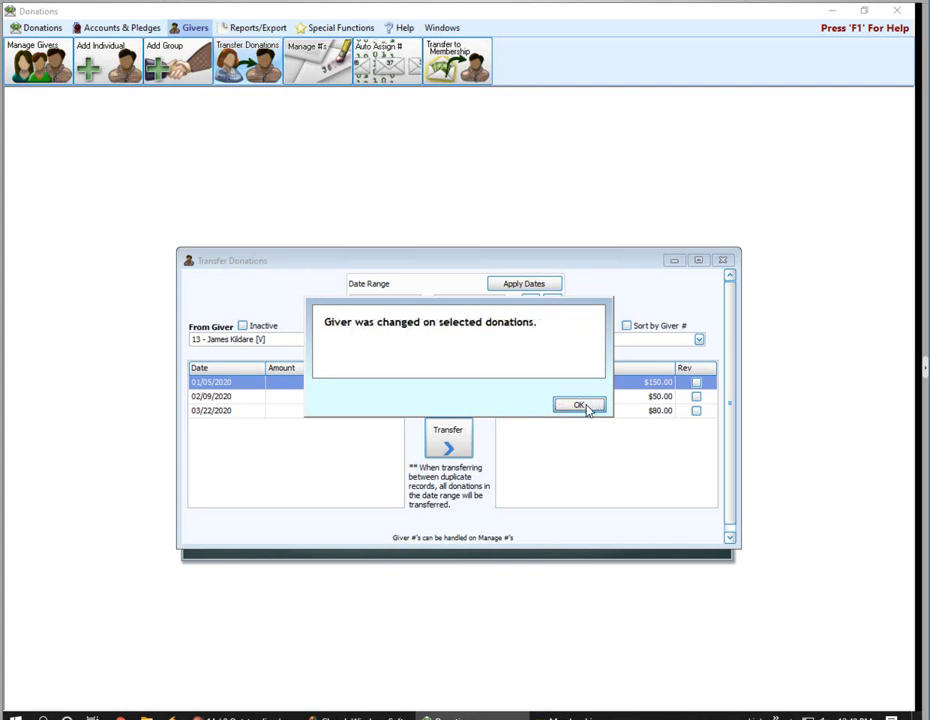
left_click(580, 406)
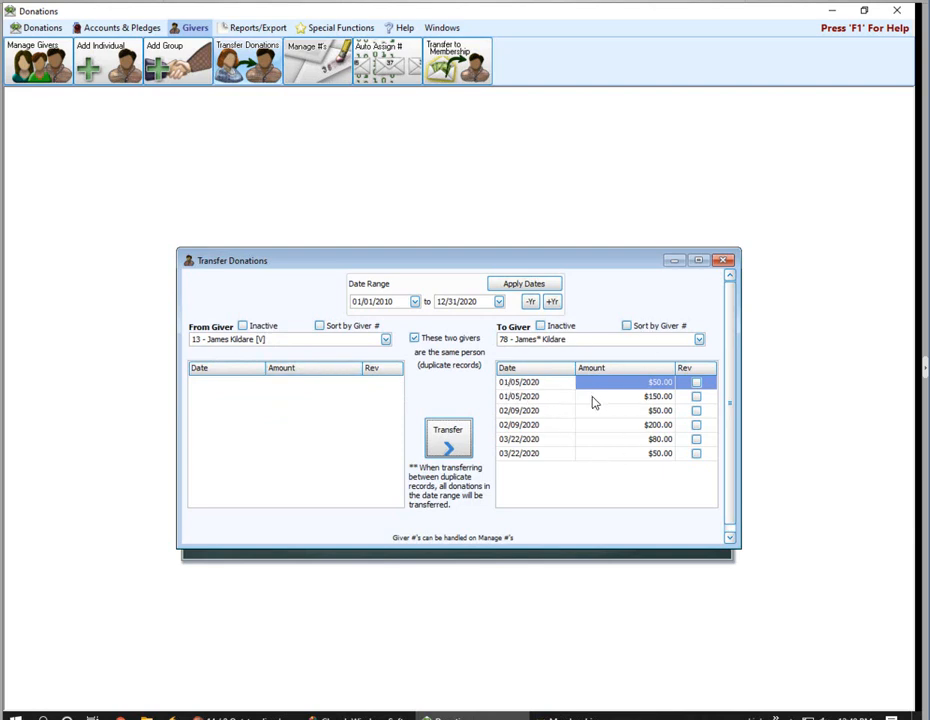
- Transfer all donations from the duplicate marked [D] to the asterisk-marked record as the same person, and close Transfer Donations
left_click(384, 341)
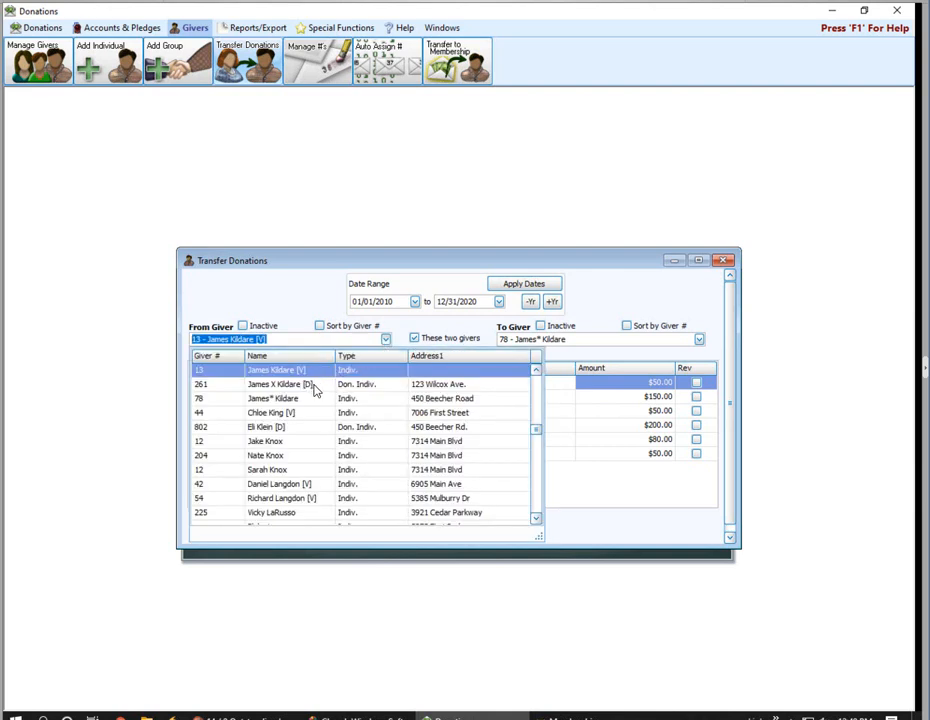
left_click(316, 386)
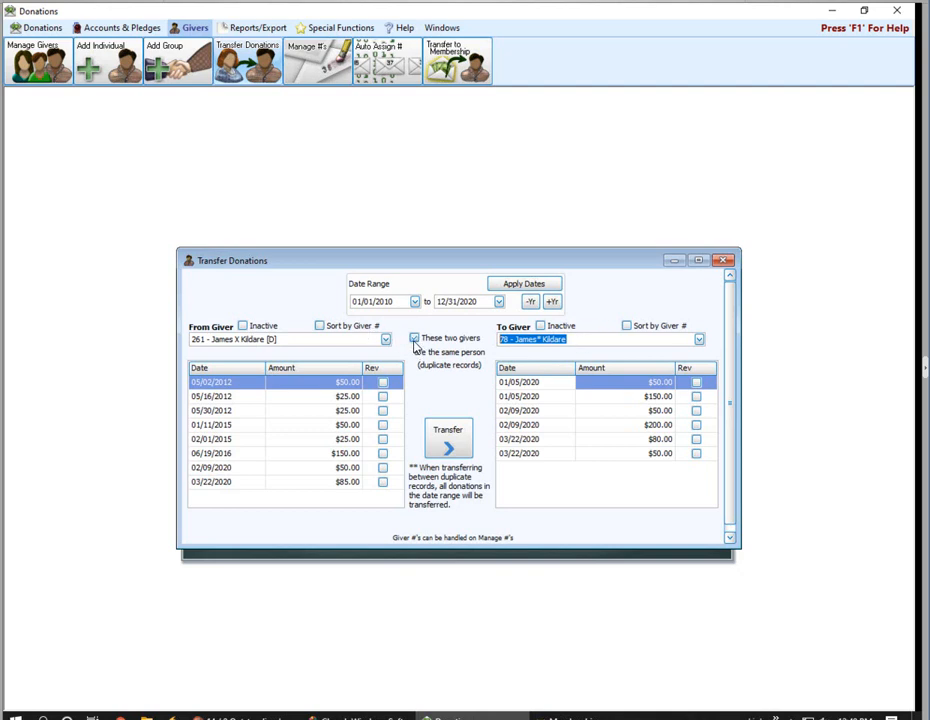
left_click(415, 340)
left_click(415, 340)
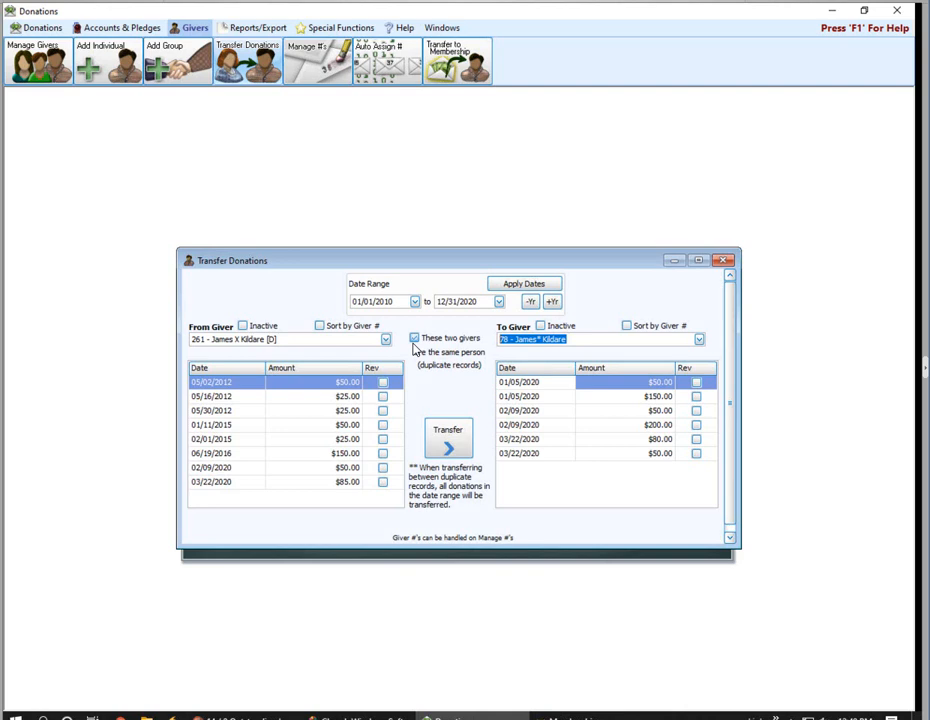
left_click(450, 445)
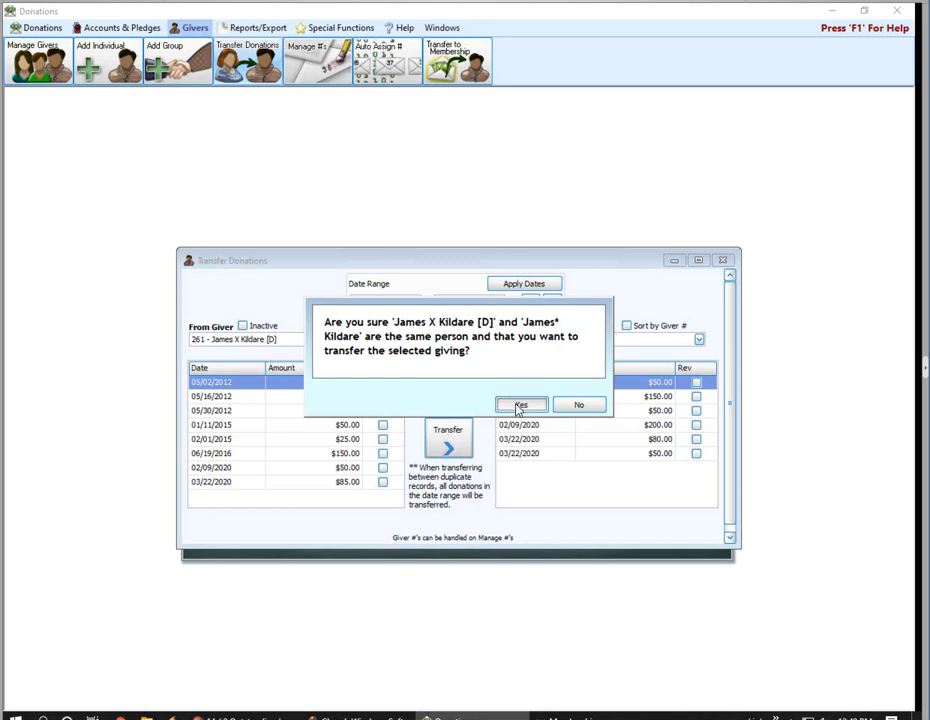
left_click(519, 406)
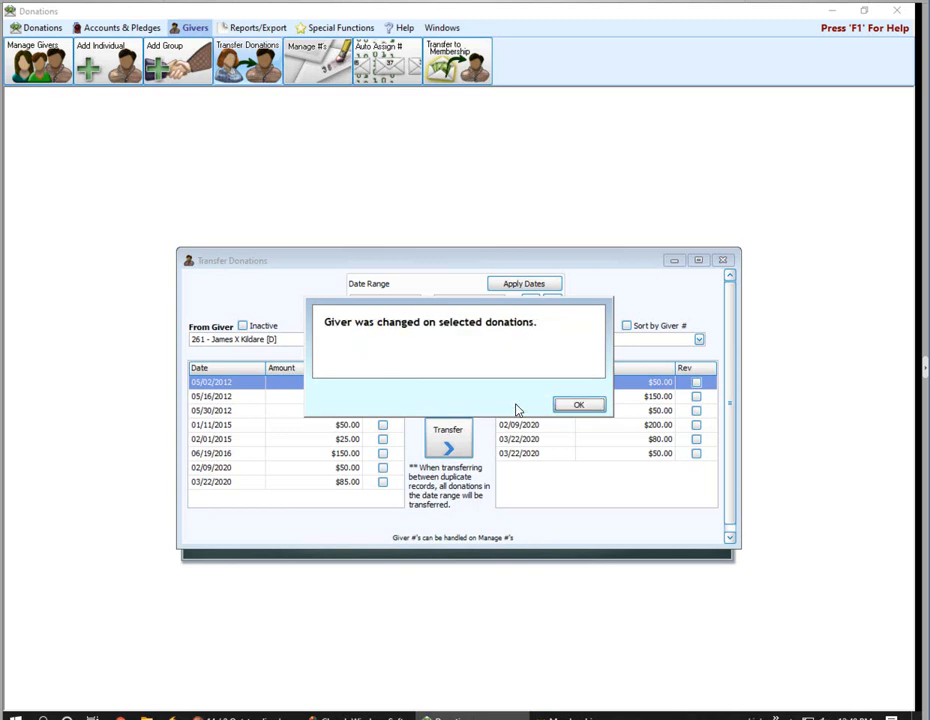
left_click(577, 405)
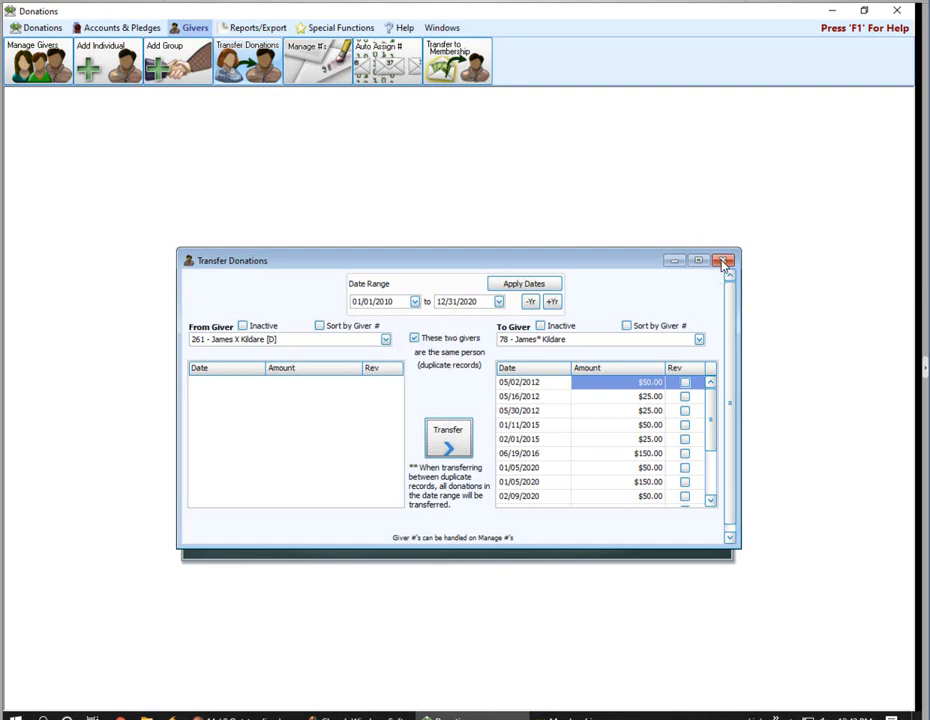
left_click(724, 262)
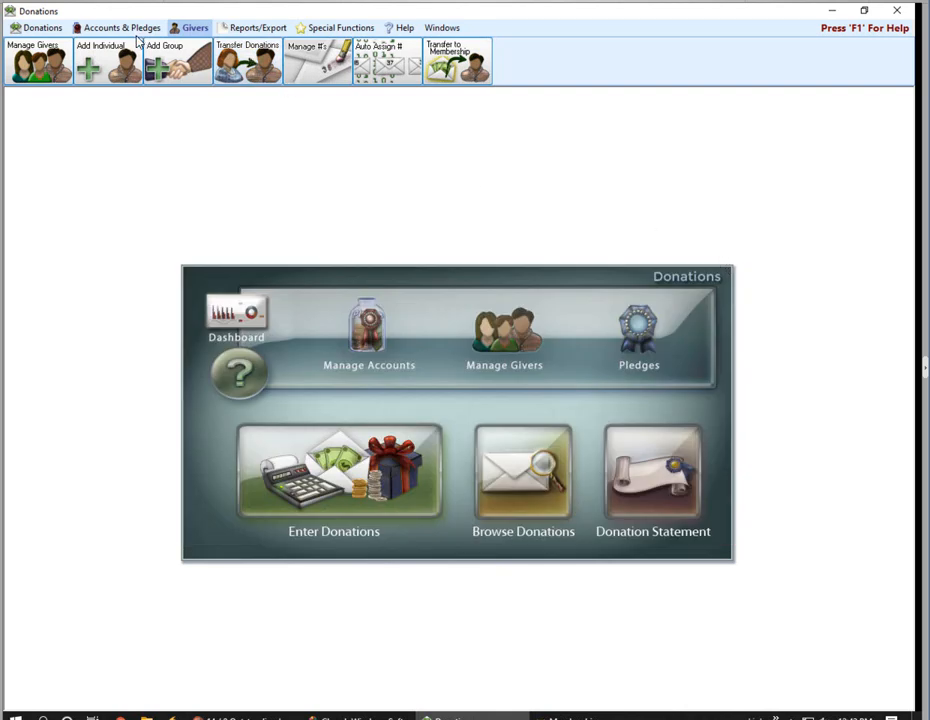
- Find the person's duplicate giver marked [D] in Manage Givers and delete that record
left_click(142, 29)
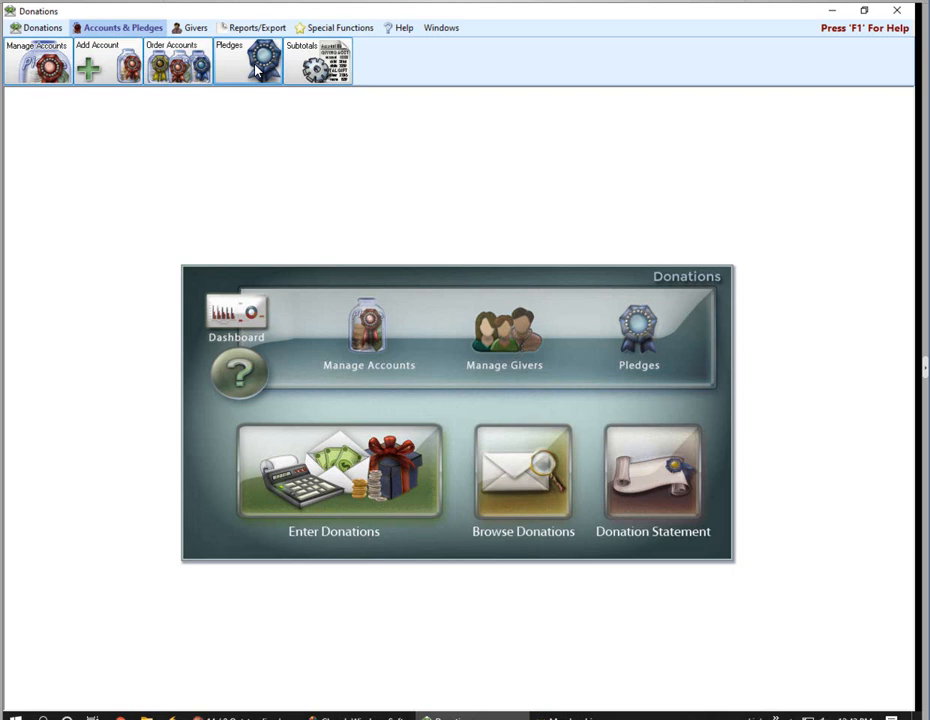
left_click(509, 350)
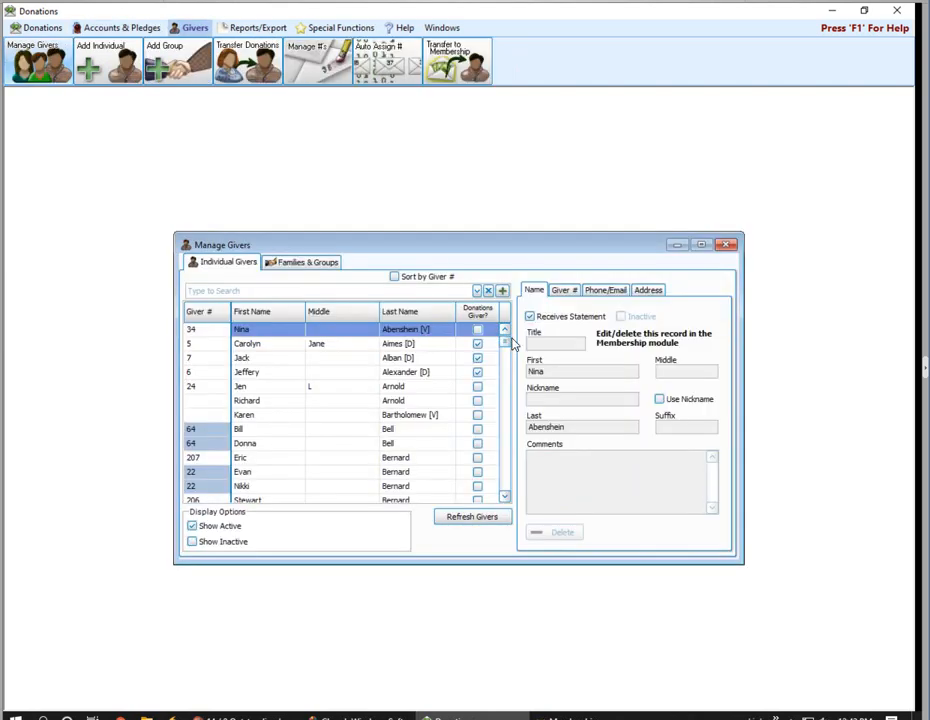
left_click(398, 290)
type("kil")
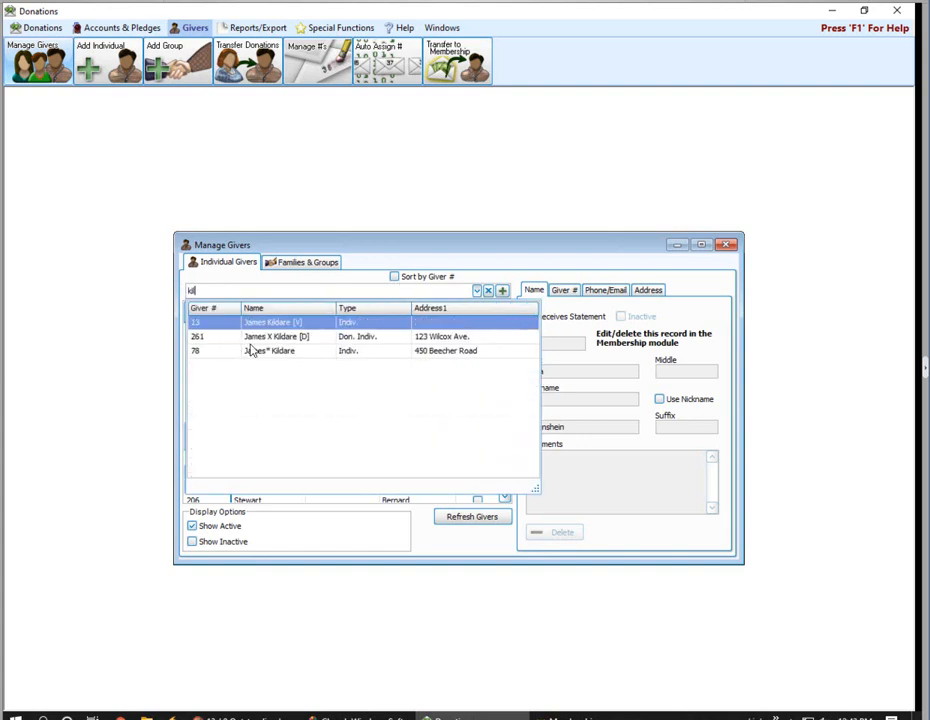
left_click(316, 339)
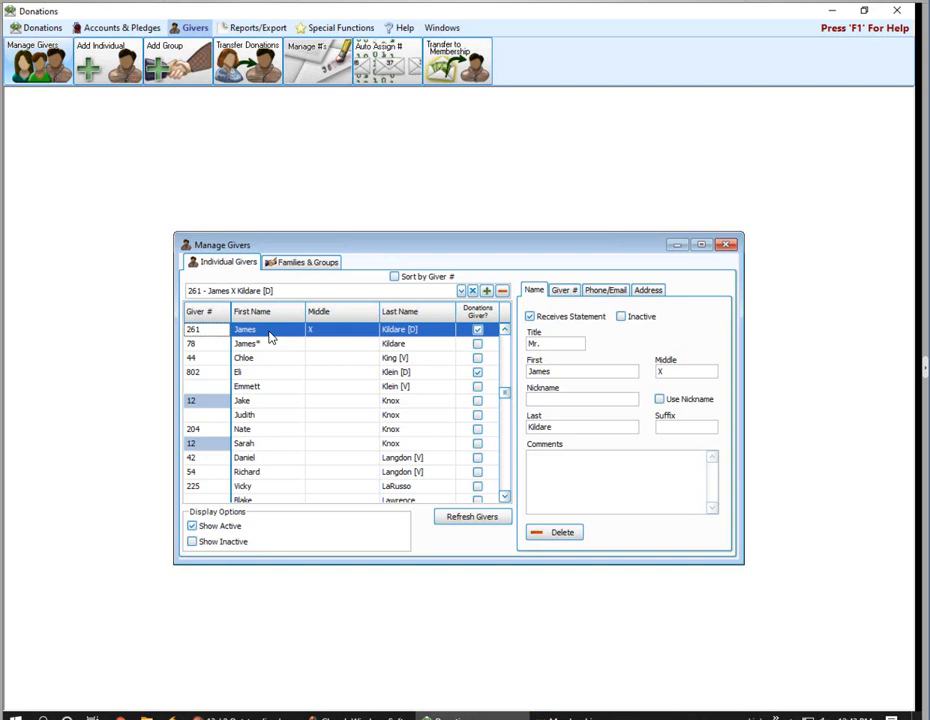
left_click(566, 534)
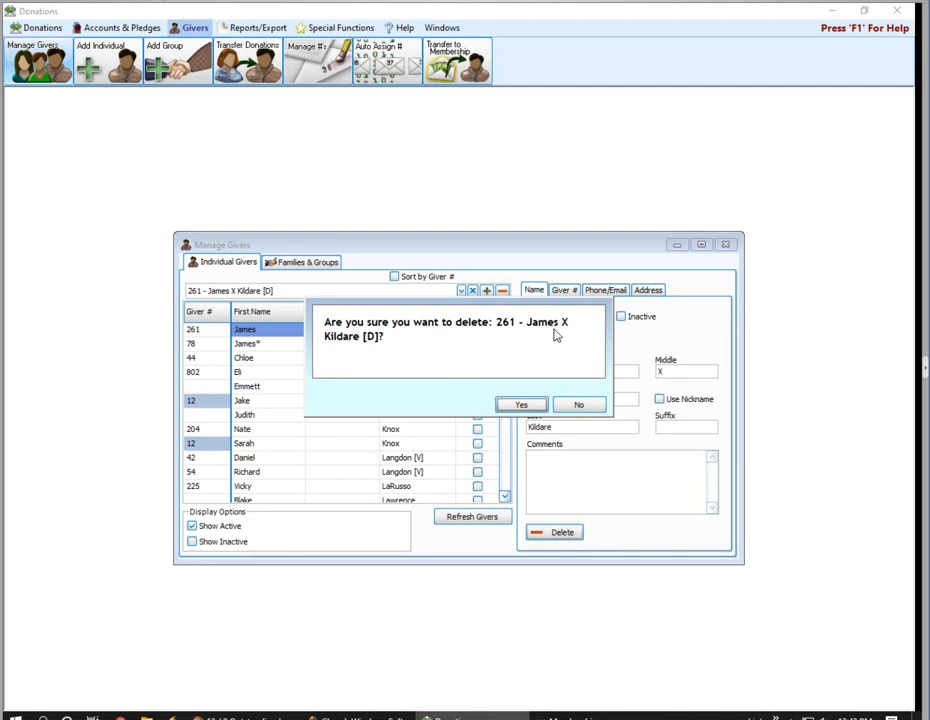
left_click(522, 408)
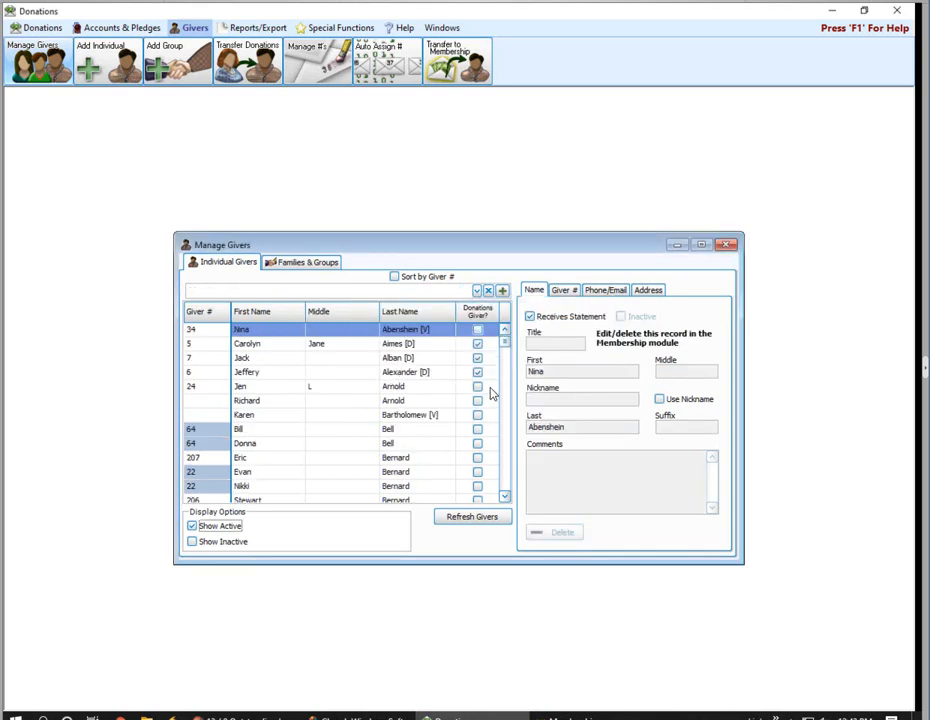
- Search the individual givers by last name to check the person's remaining records, and close Manage Givers
left_click(478, 373)
left_click(478, 372)
left_click(388, 290)
type("kil")
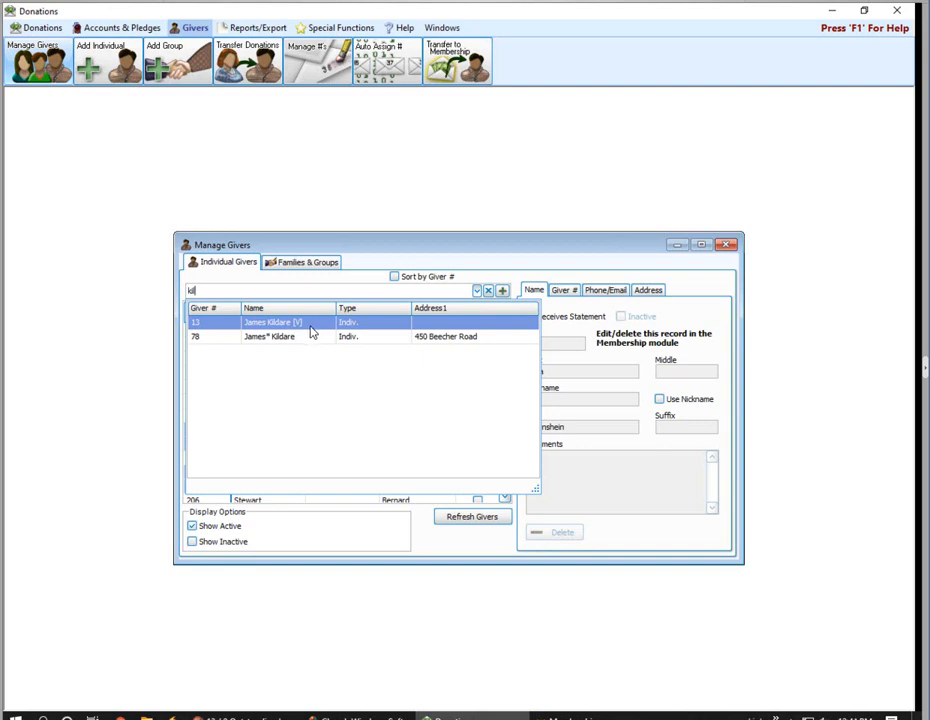
left_click(311, 334)
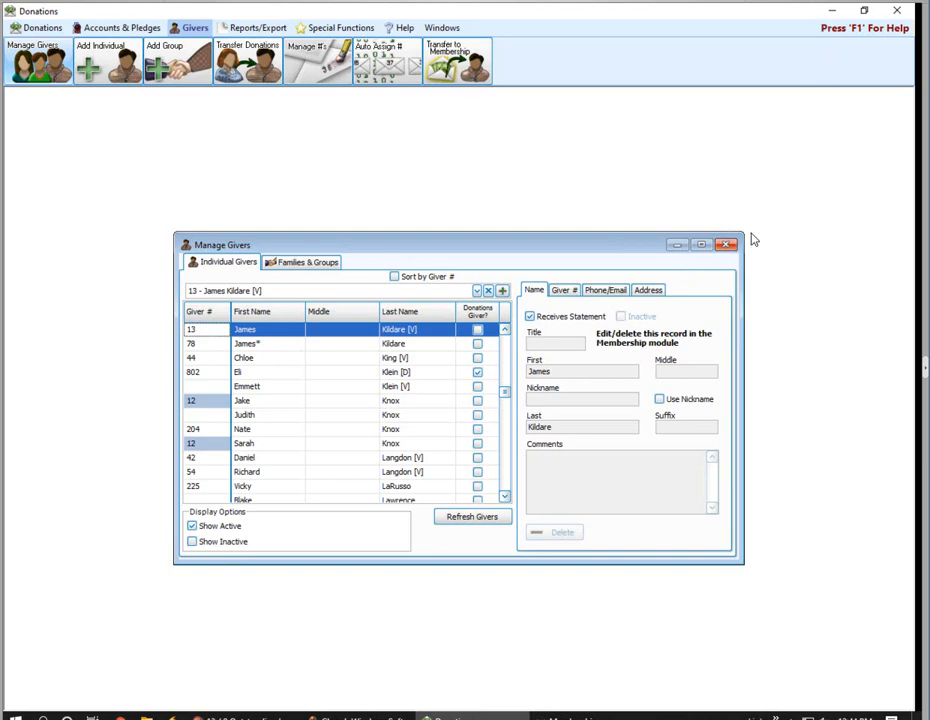
left_click(727, 244)
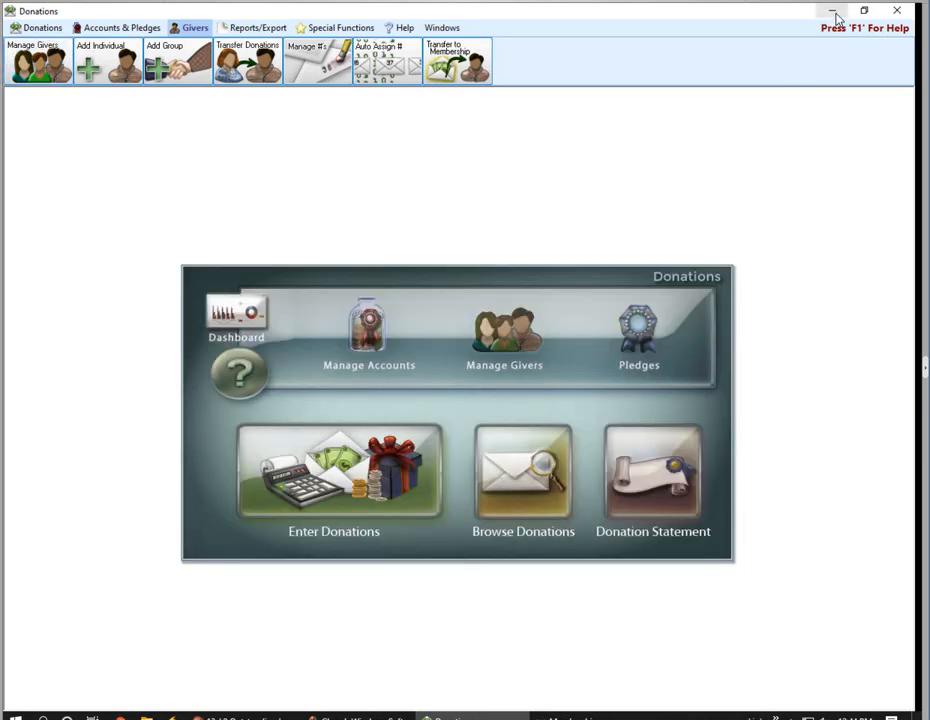
- Switch to Membership, look up the person's duplicate marked [V], and permanently delete that individual
left_click(832, 12)
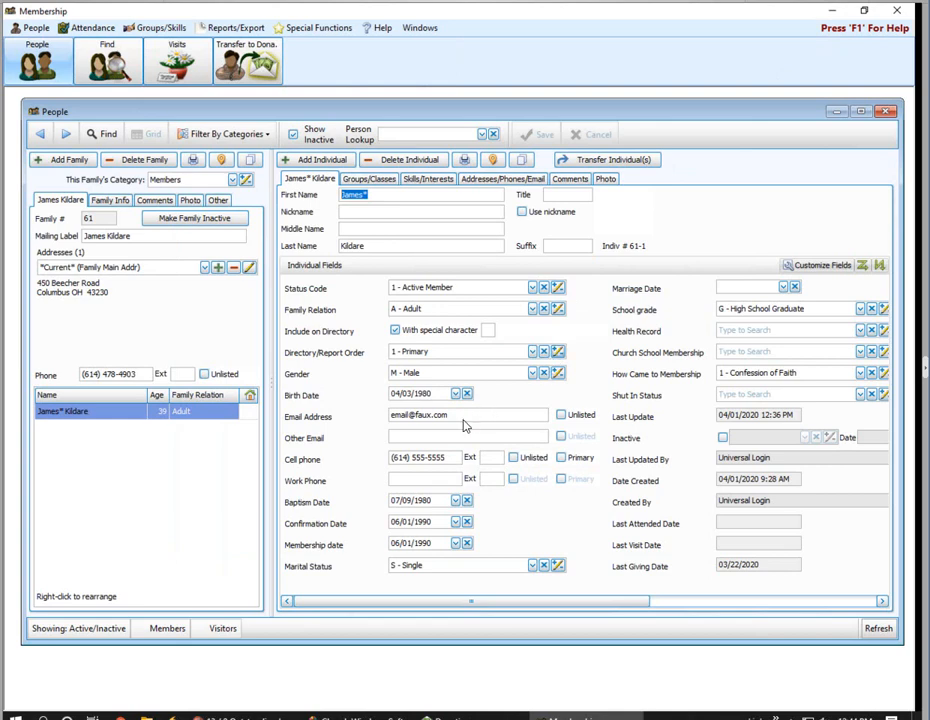
left_click(483, 134)
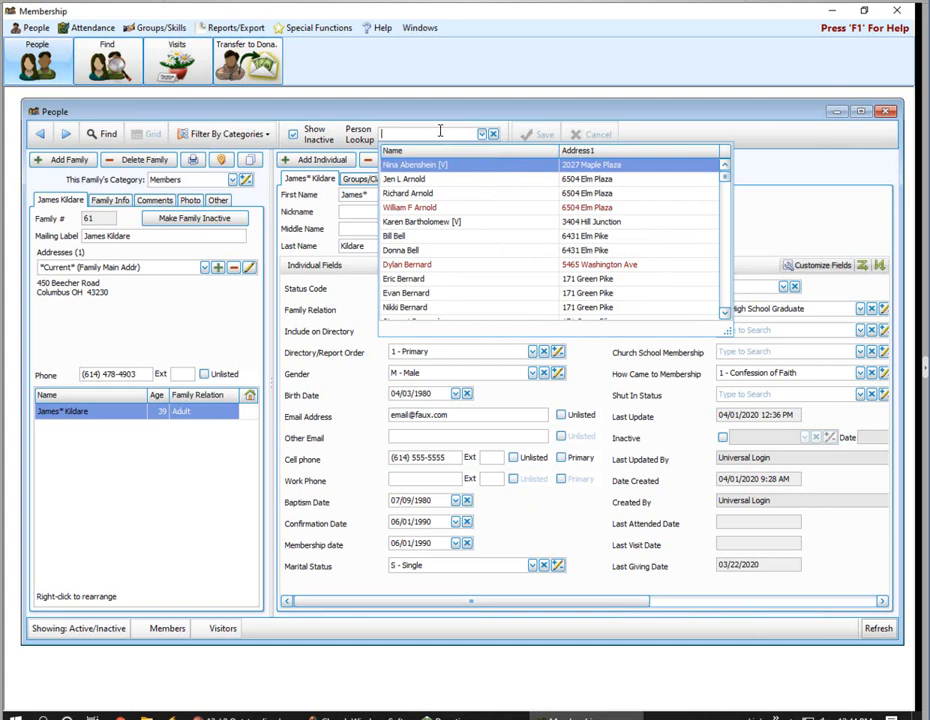
type("kil")
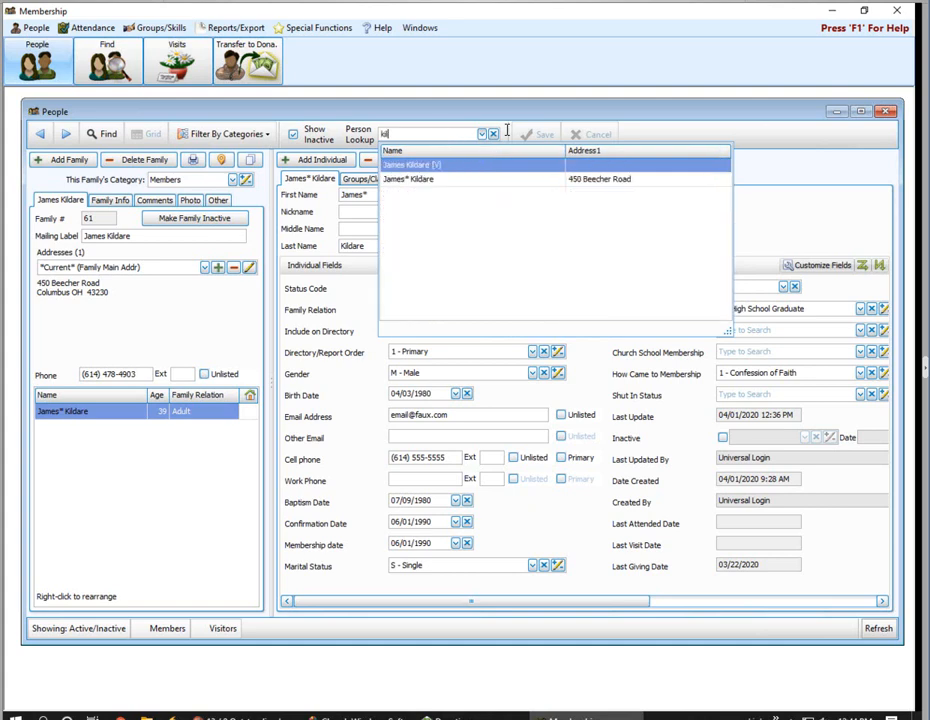
left_click(455, 164)
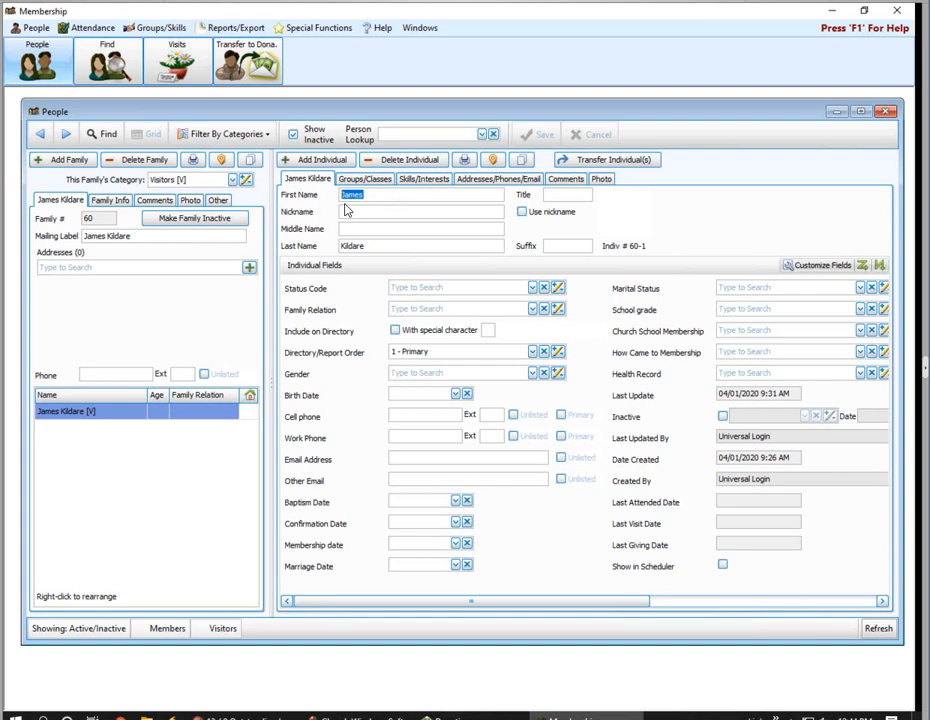
left_click(411, 164)
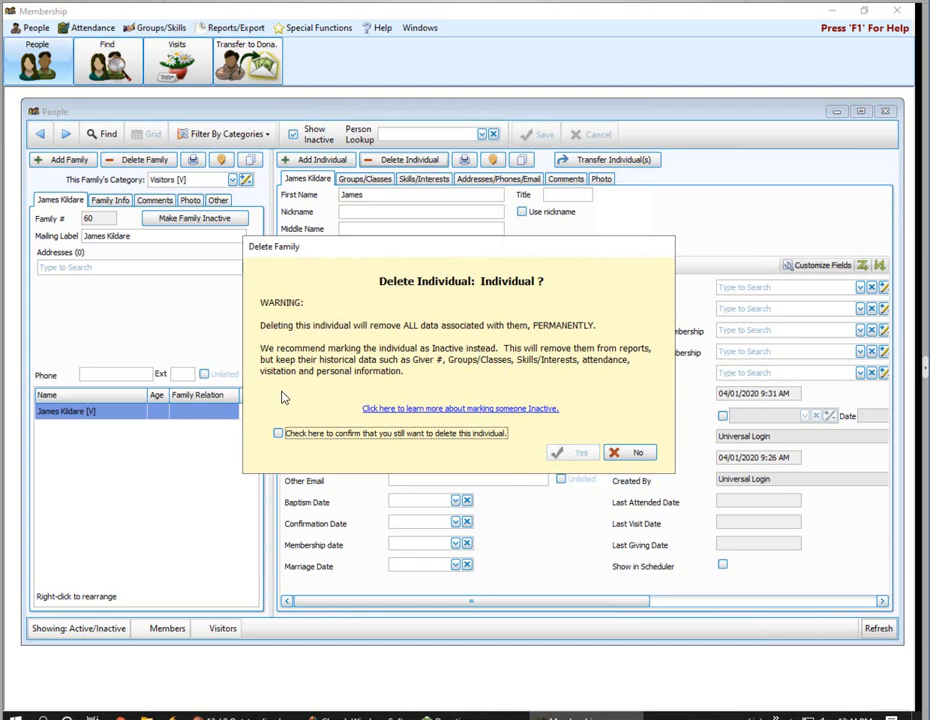
left_click(279, 434)
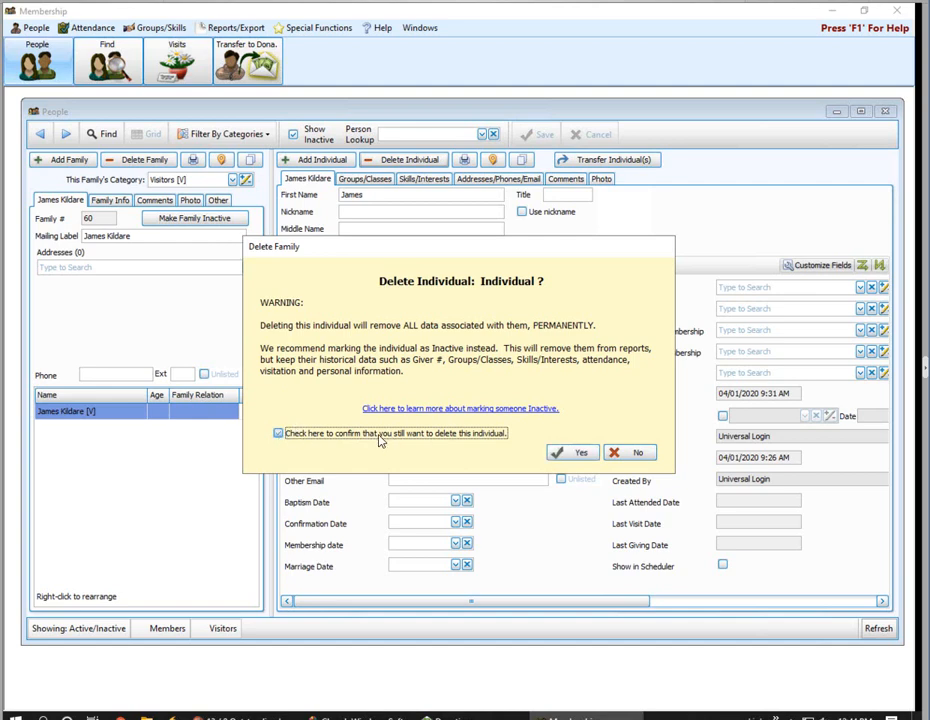
left_click(582, 455)
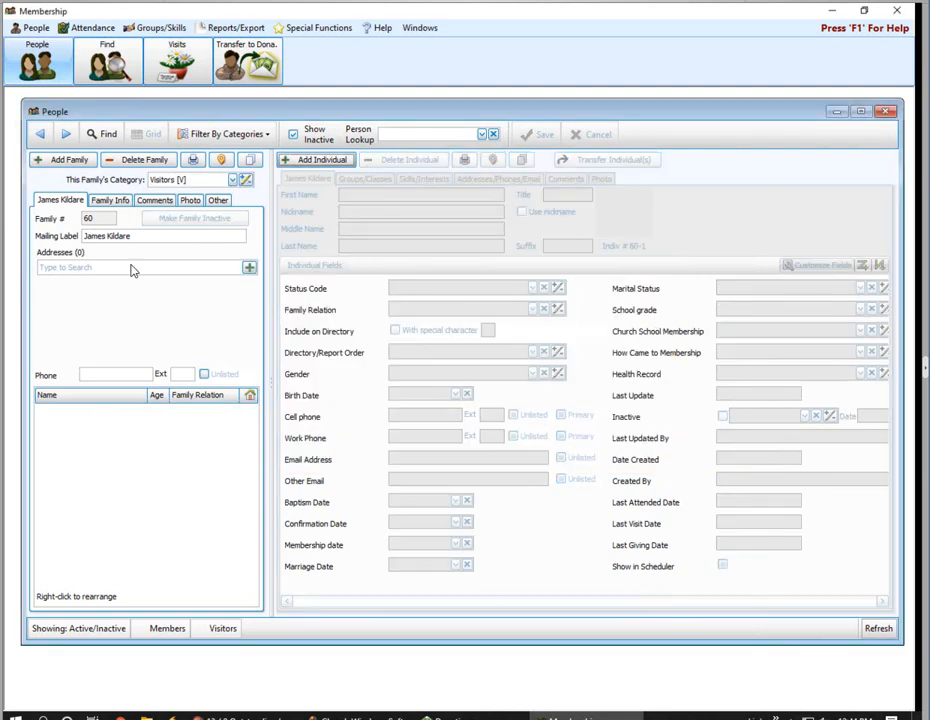
- Permanently delete the emptied Visitors family record that belonged to the duplicate
left_click(150, 160)
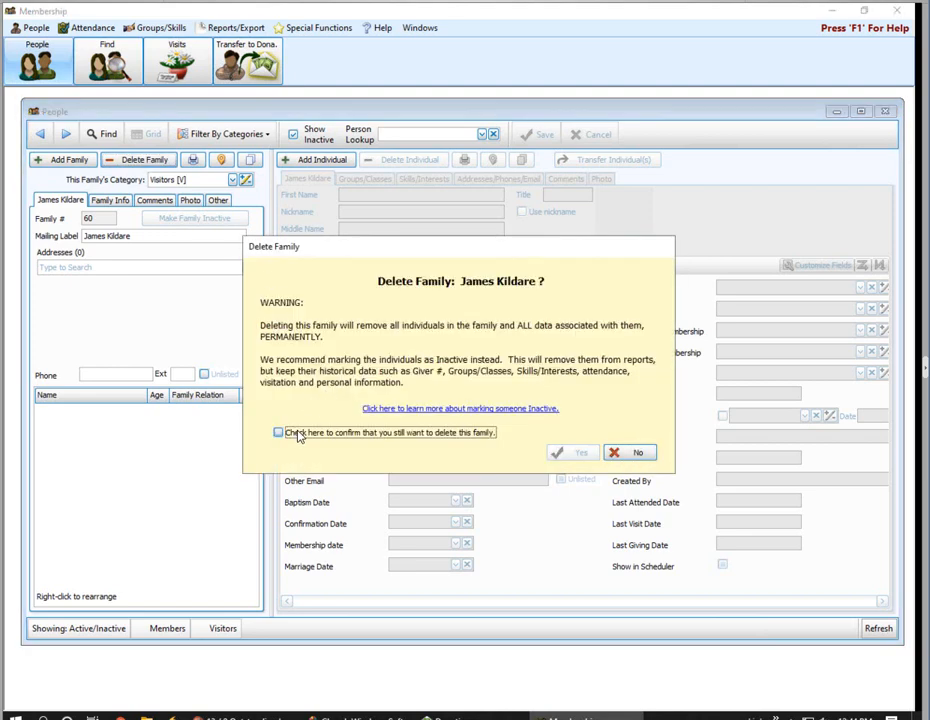
left_click(292, 433)
left_click(574, 455)
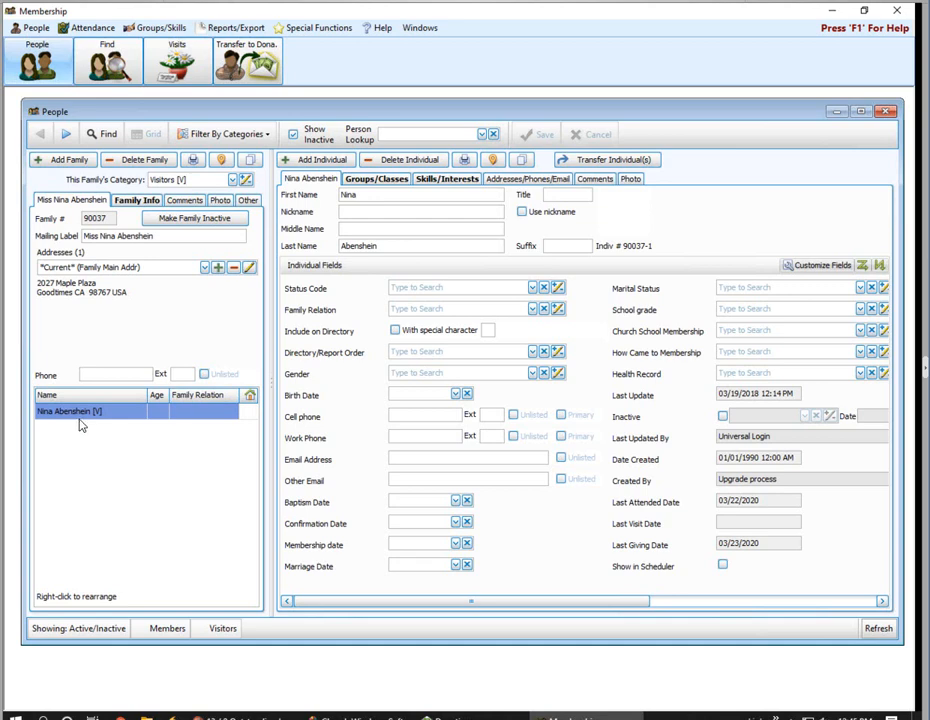
- Look up the asterisk-marked Members record, remove the asterisk from its first name, and save it
left_click(424, 133)
type("kil")
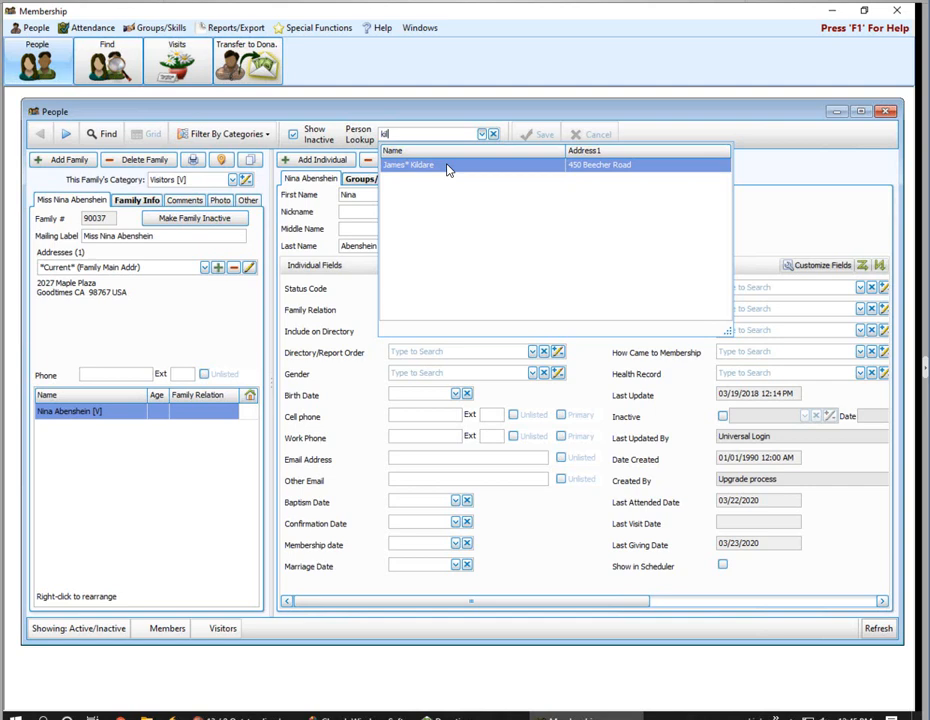
left_click(447, 168)
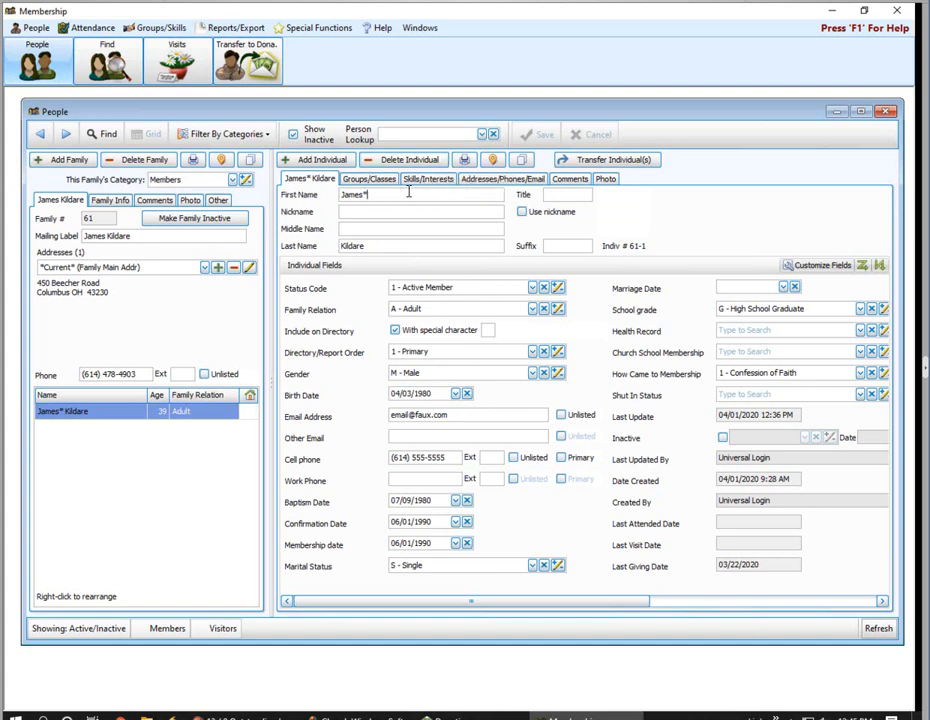
key("BackSpace")
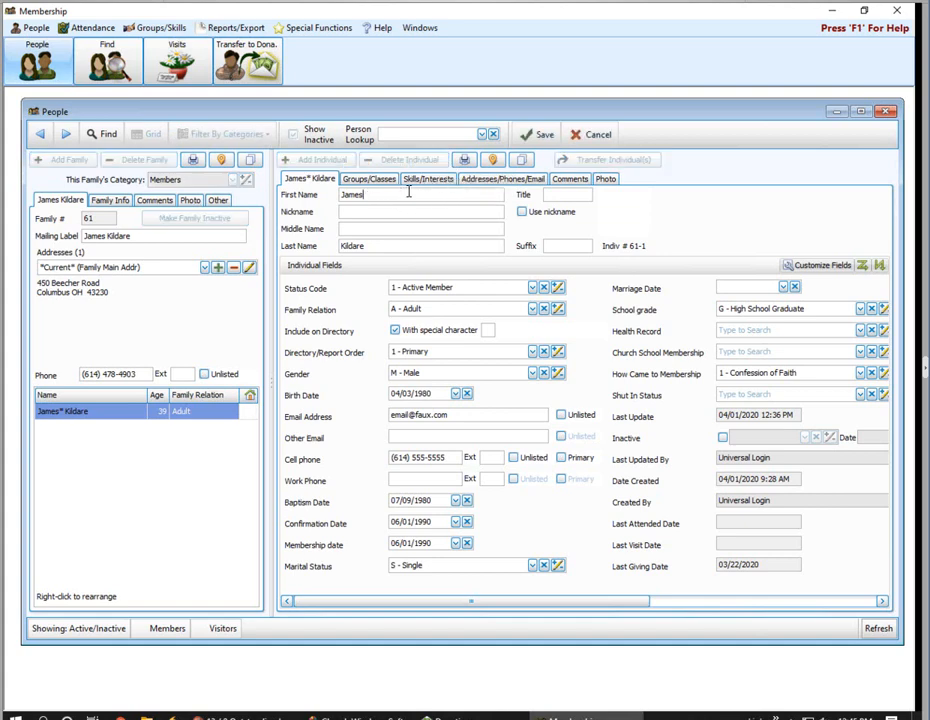
left_click(543, 136)
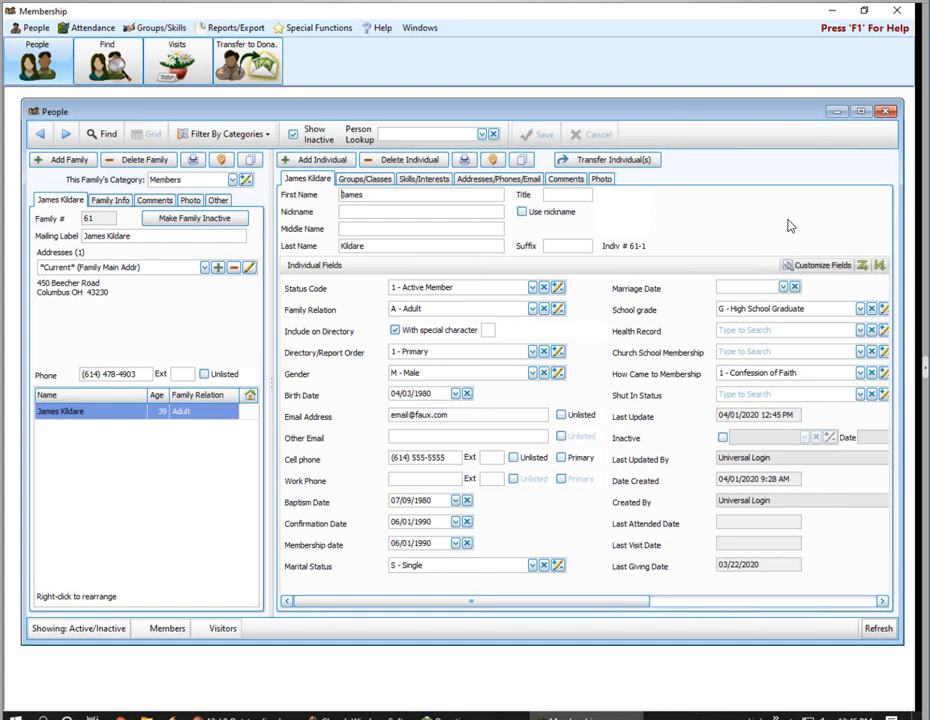
- Switch to Donations, look up the kept giver by first name in Manage Givers, and close the list
left_click(833, 12)
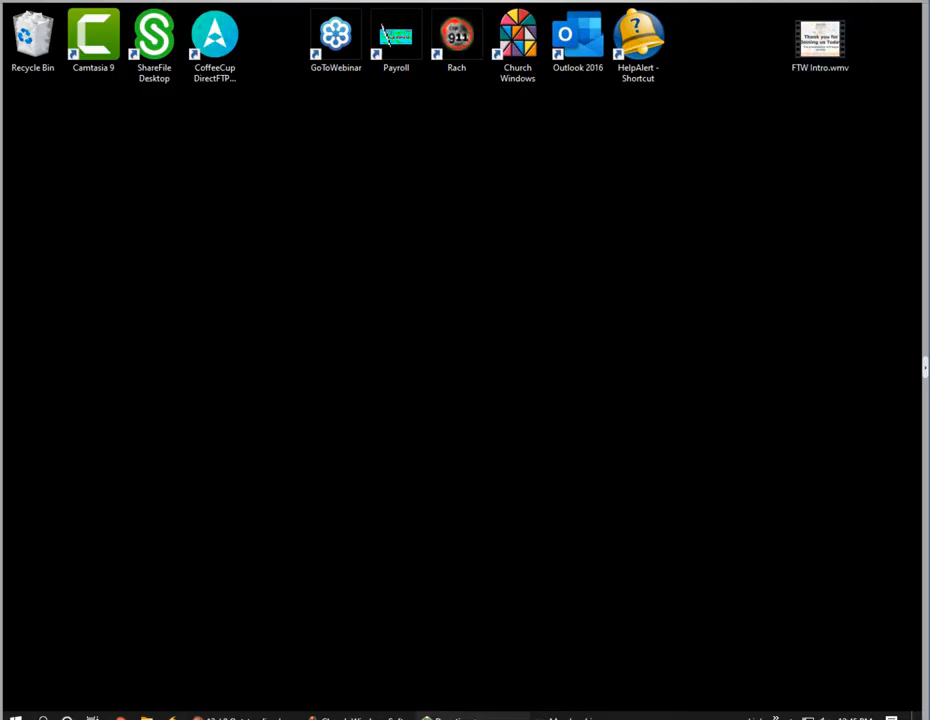
left_click(450, 716)
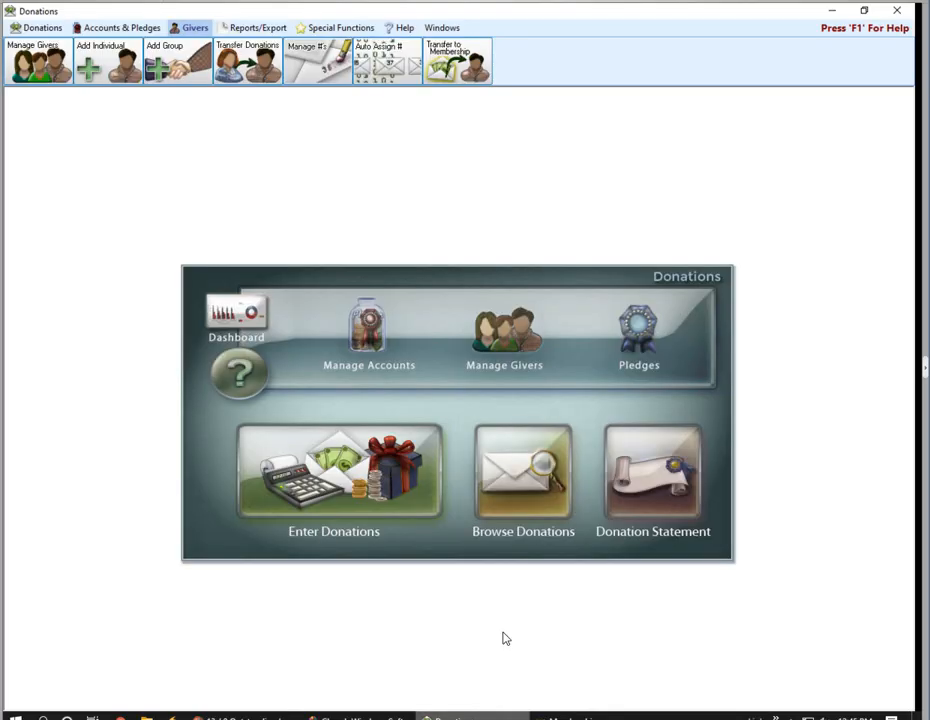
left_click(508, 332)
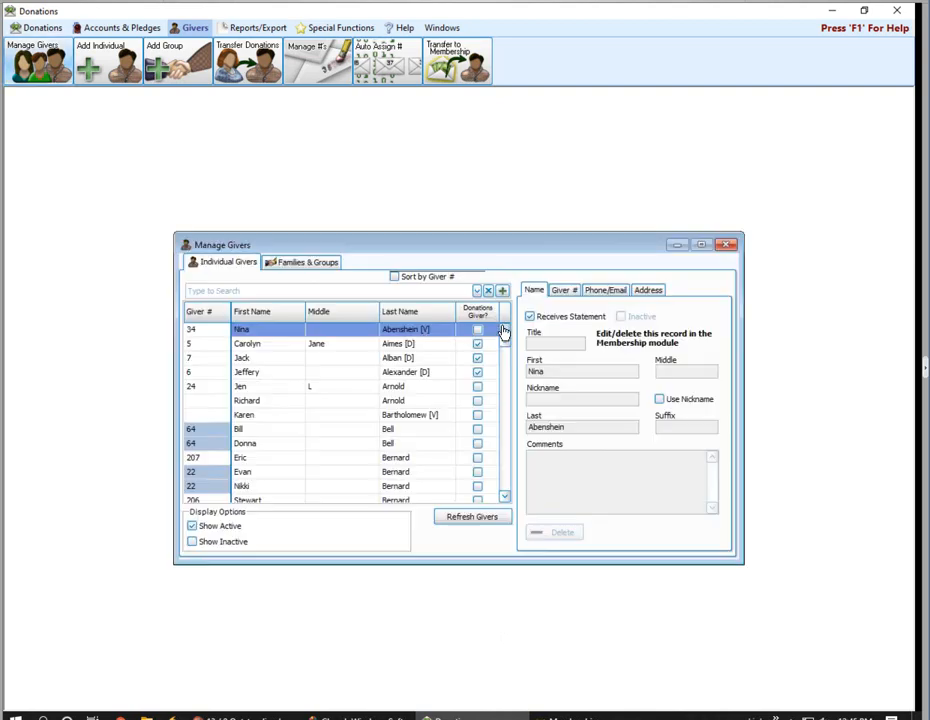
left_click(316, 294)
type("james")
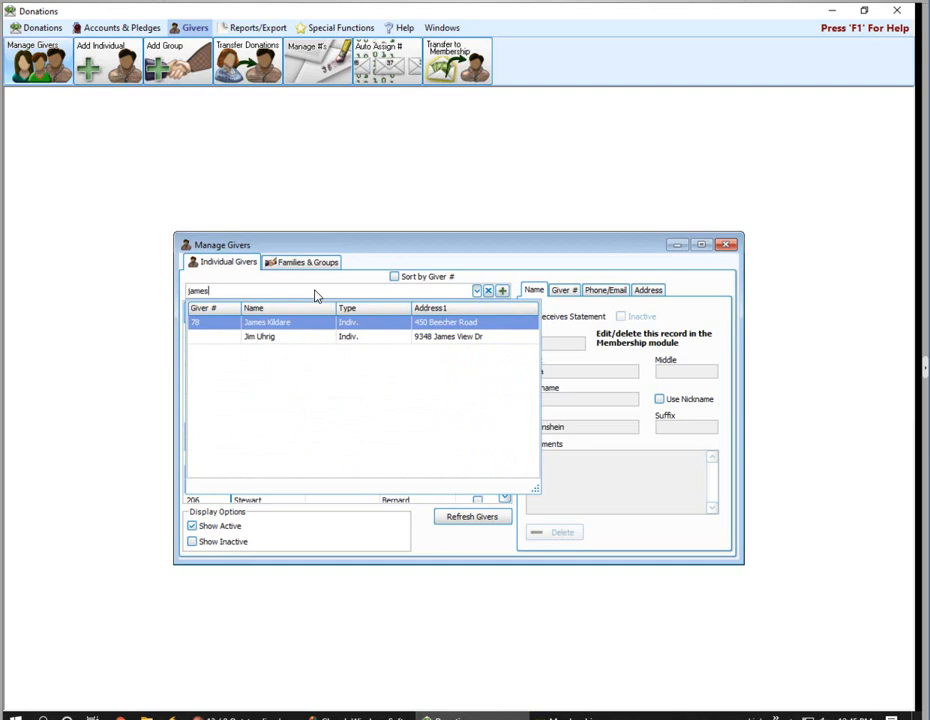
key("Return")
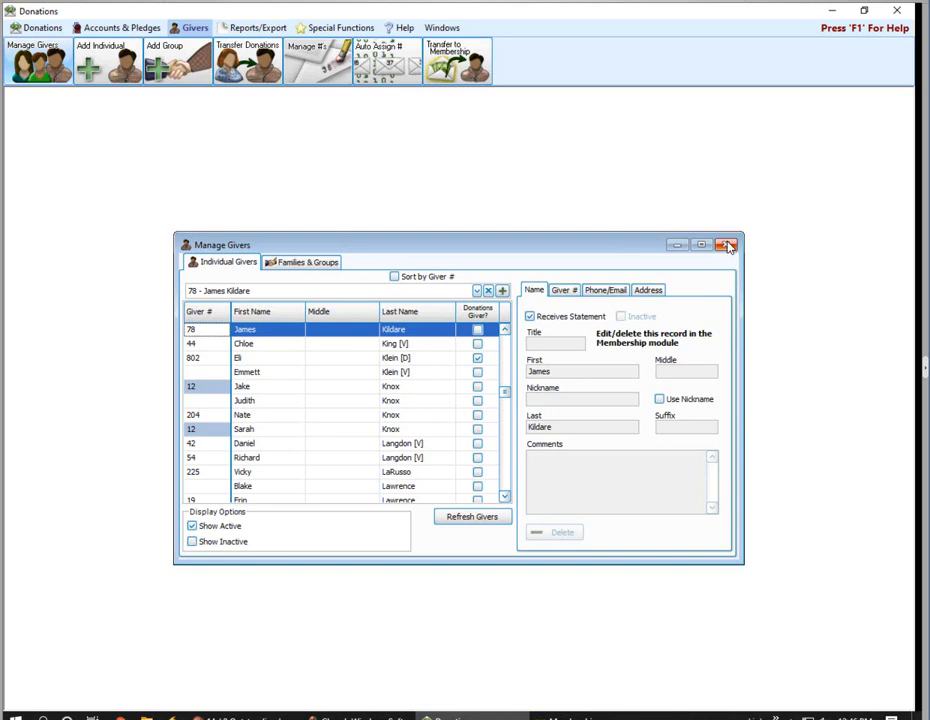
left_click(729, 247)
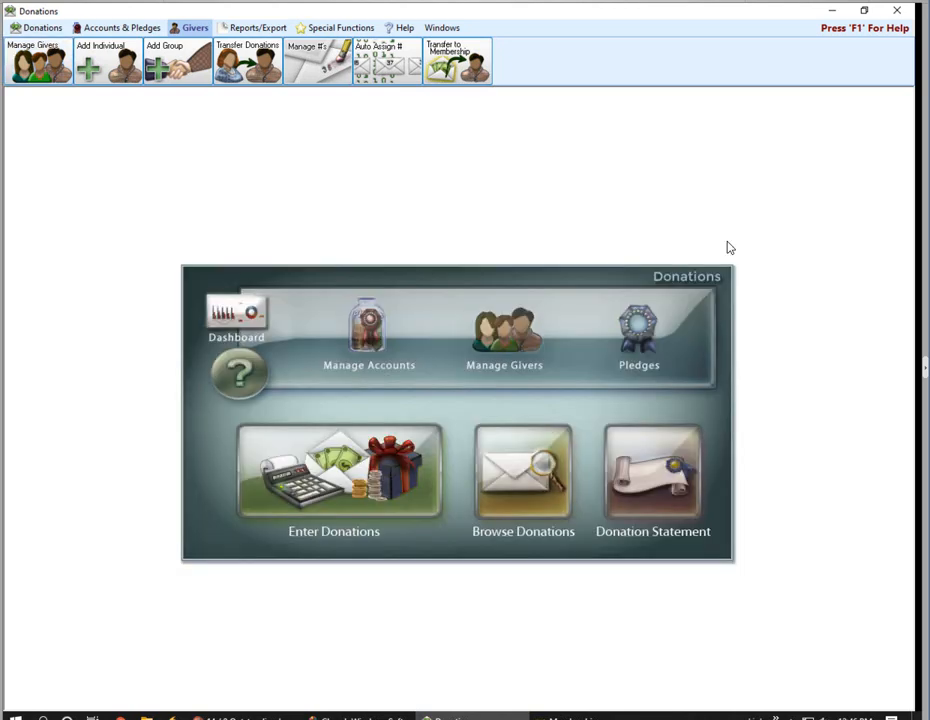
- In Manage #'s, look up the kept individual giver by first name and delete that person's assigned giver number
left_click(320, 55)
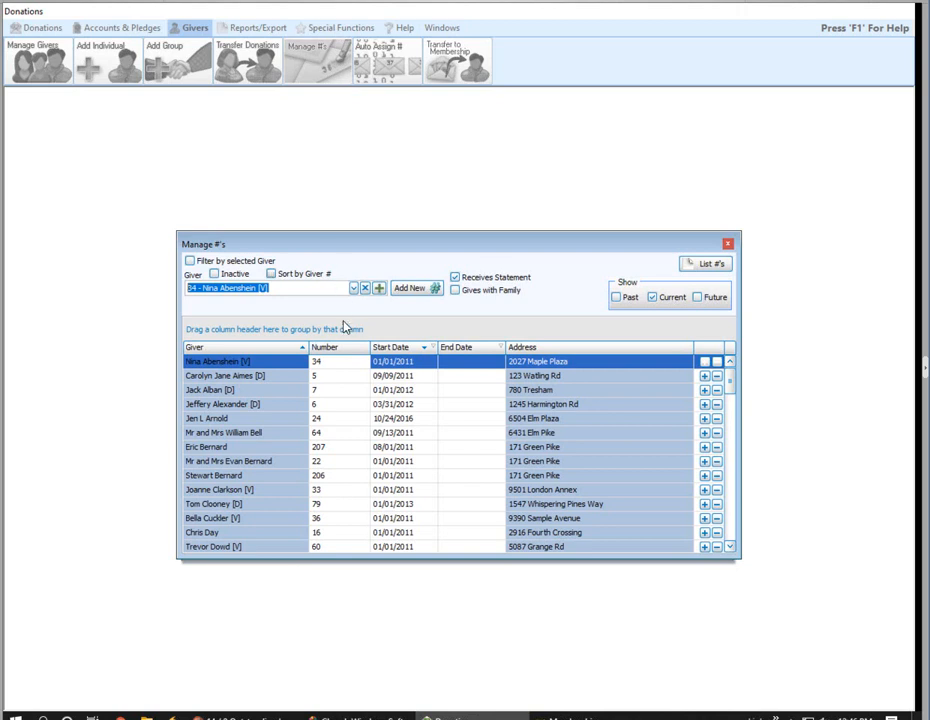
left_click_drag(314, 287, 165, 281)
type("james")
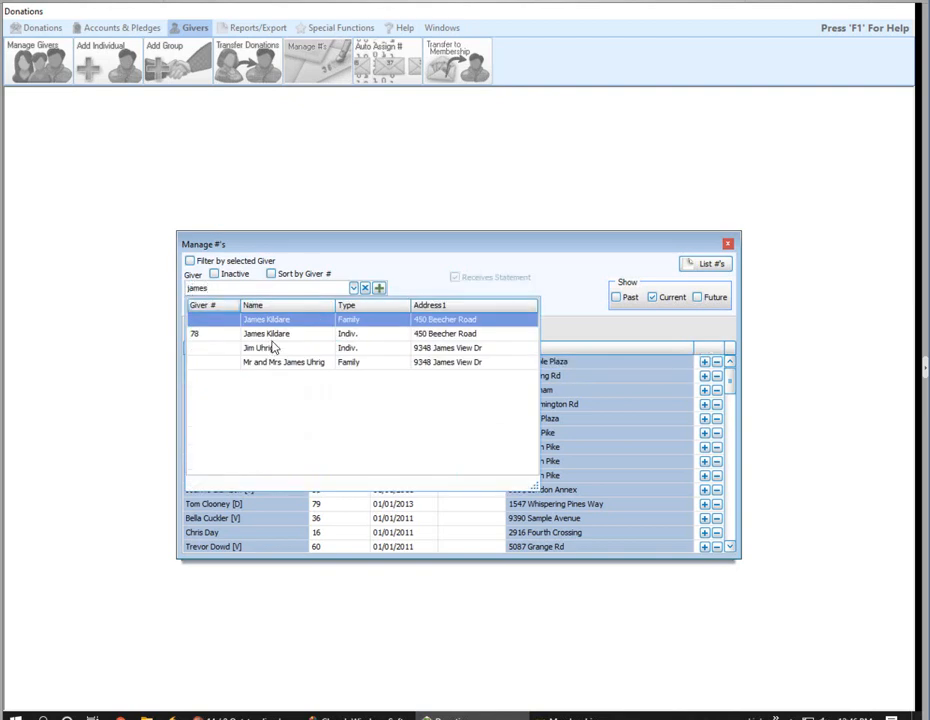
left_click(300, 334)
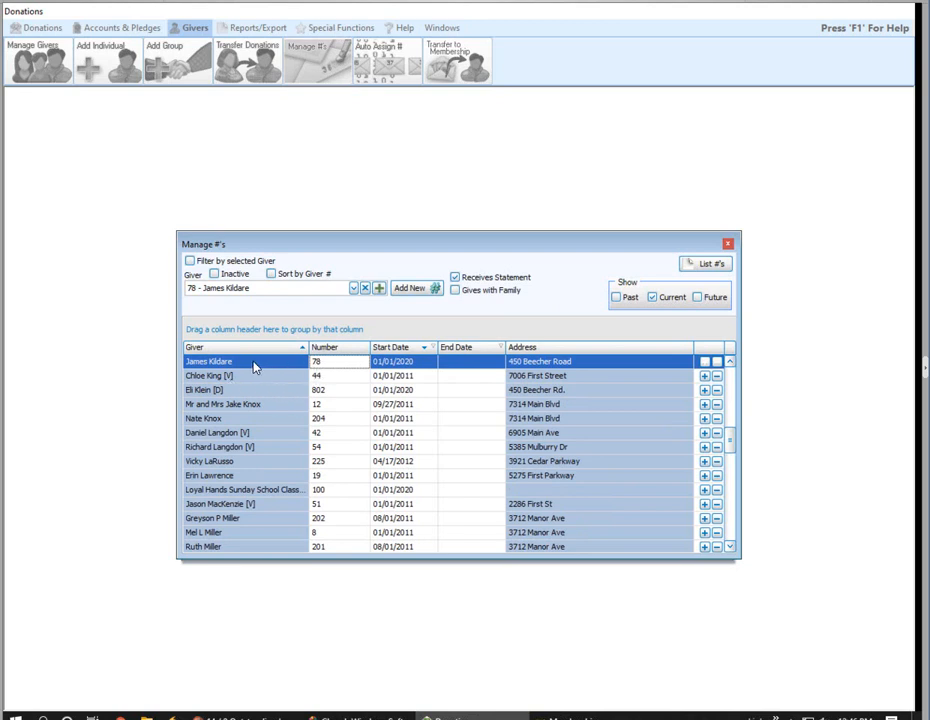
left_click(716, 362)
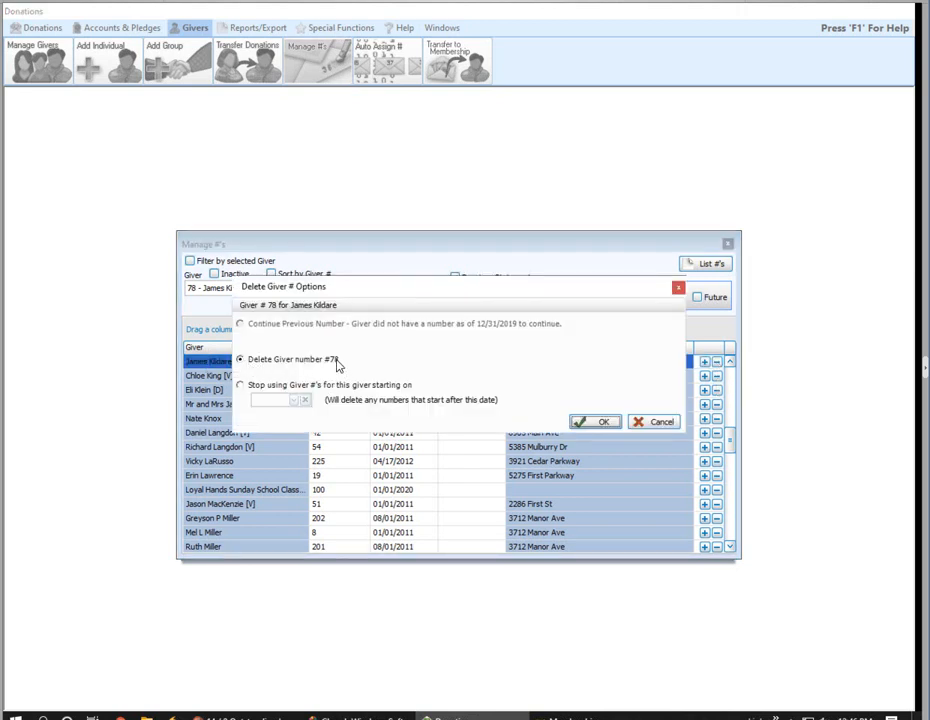
left_click(601, 424)
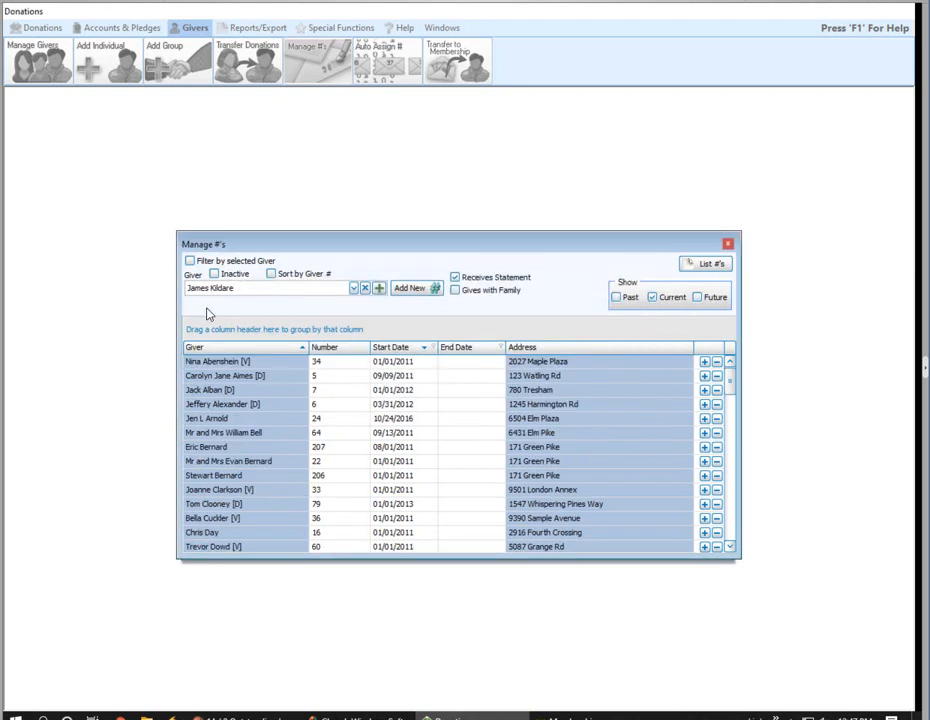
- Assign the same individual a new giver number, keeping the start date 01/01/2020
left_click(410, 290)
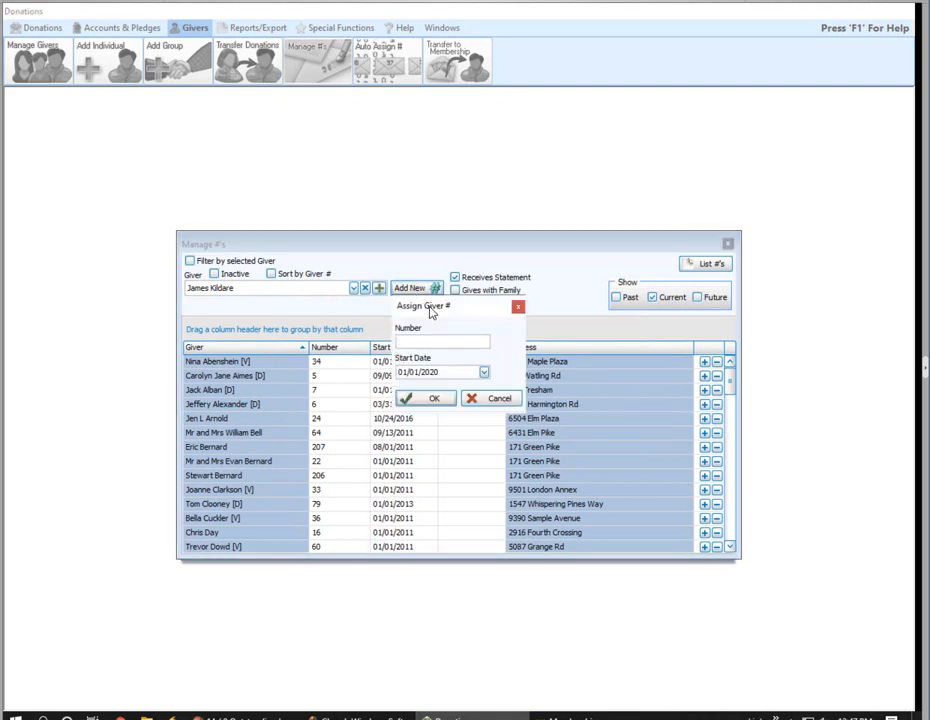
type("261")
left_click(433, 400)
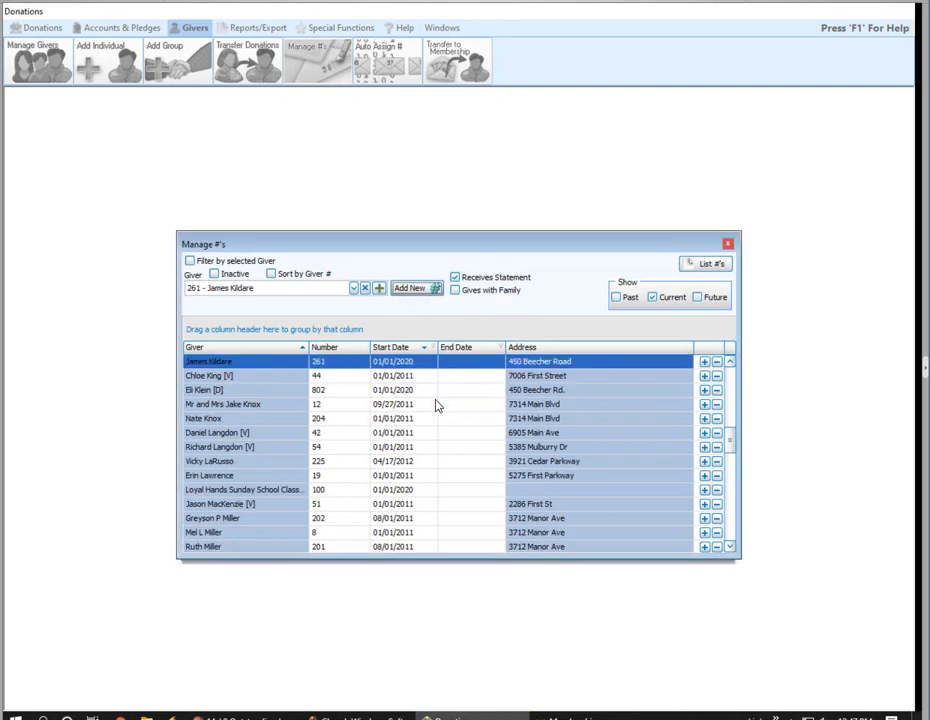